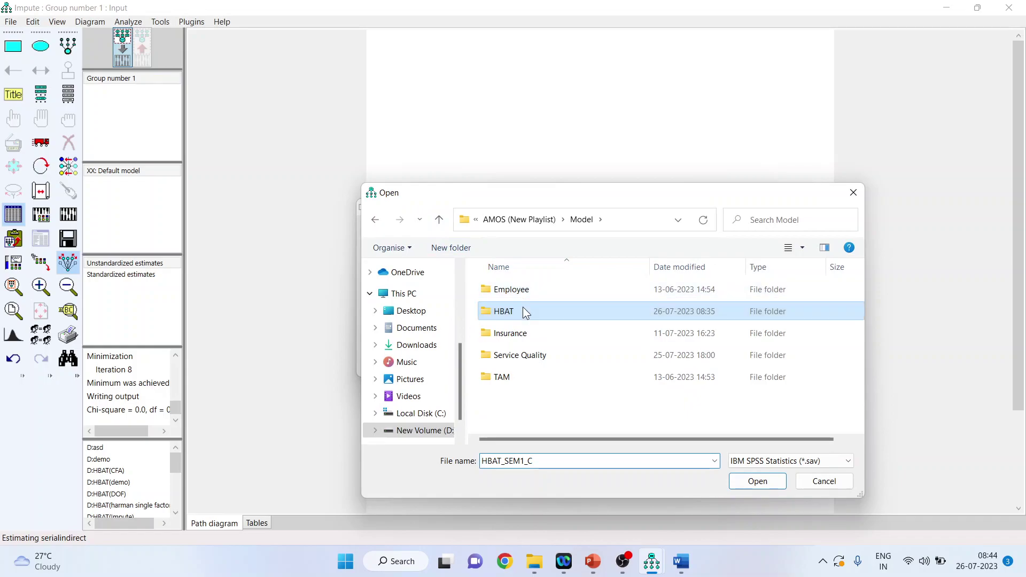
Step: Load HBAT_SEM1_C from the Data folder as the data file for Group number 1
left_click(436, 221)
double_click(518, 296)
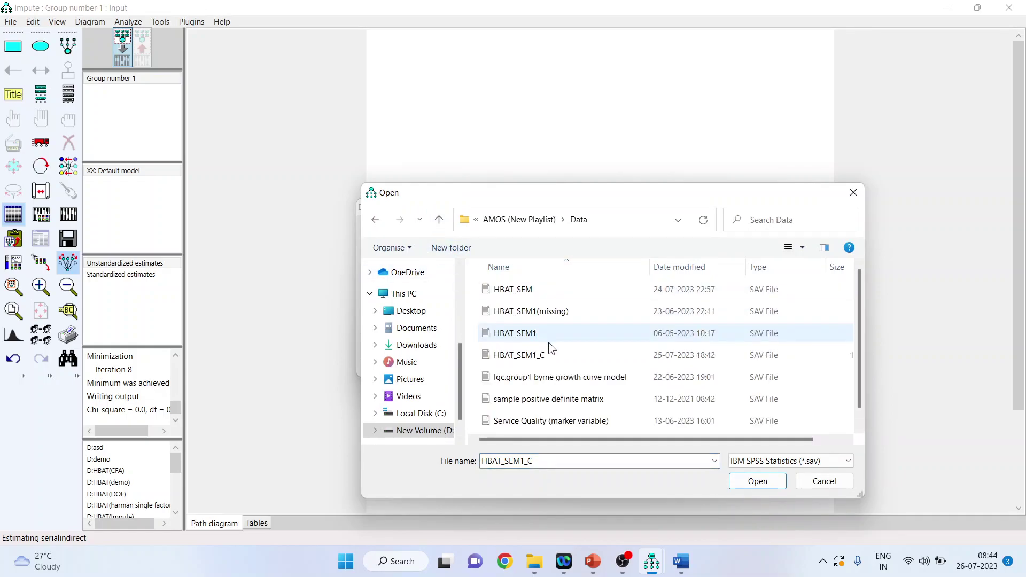
left_click(540, 361)
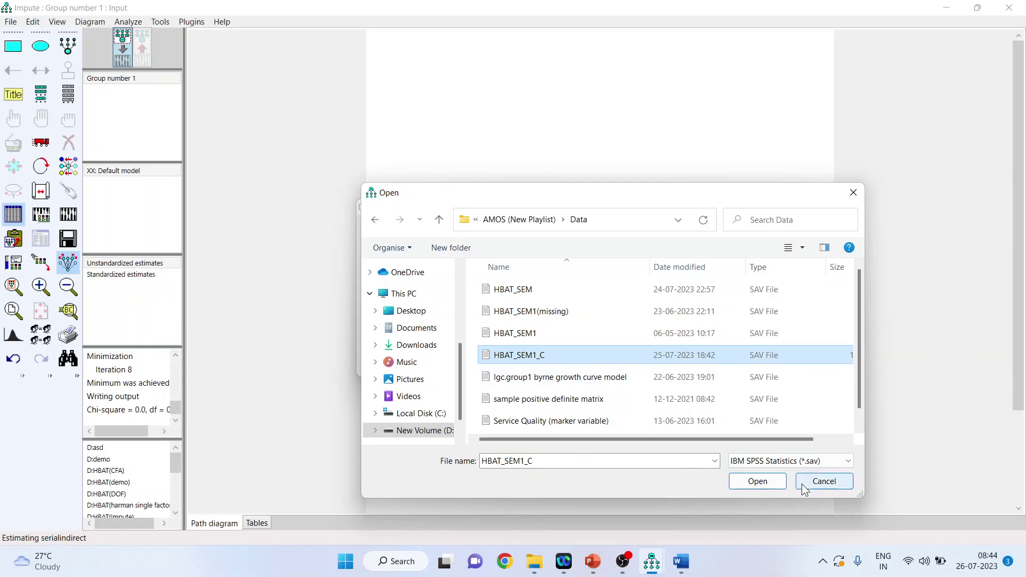
left_click(757, 481)
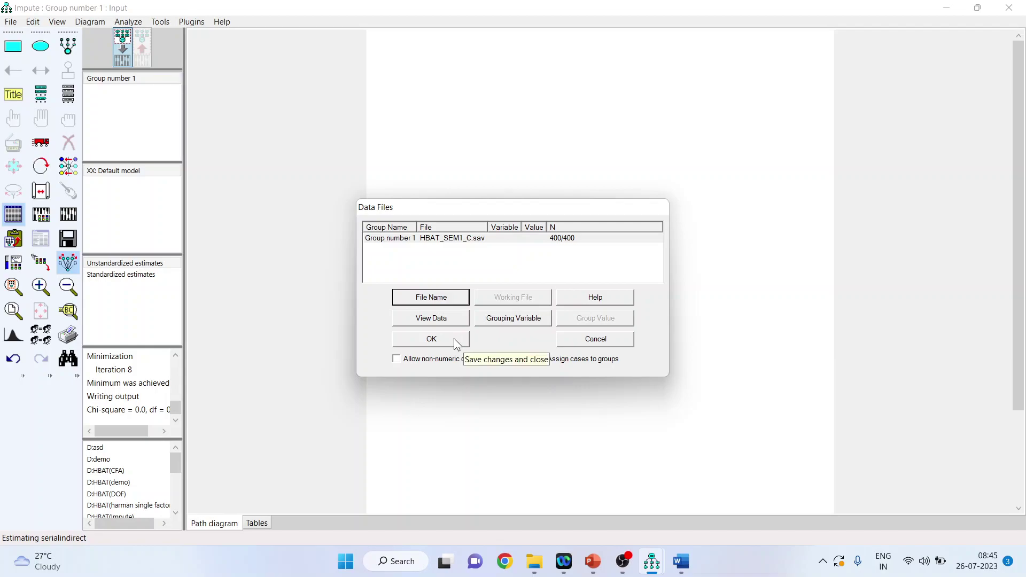
left_click(455, 341)
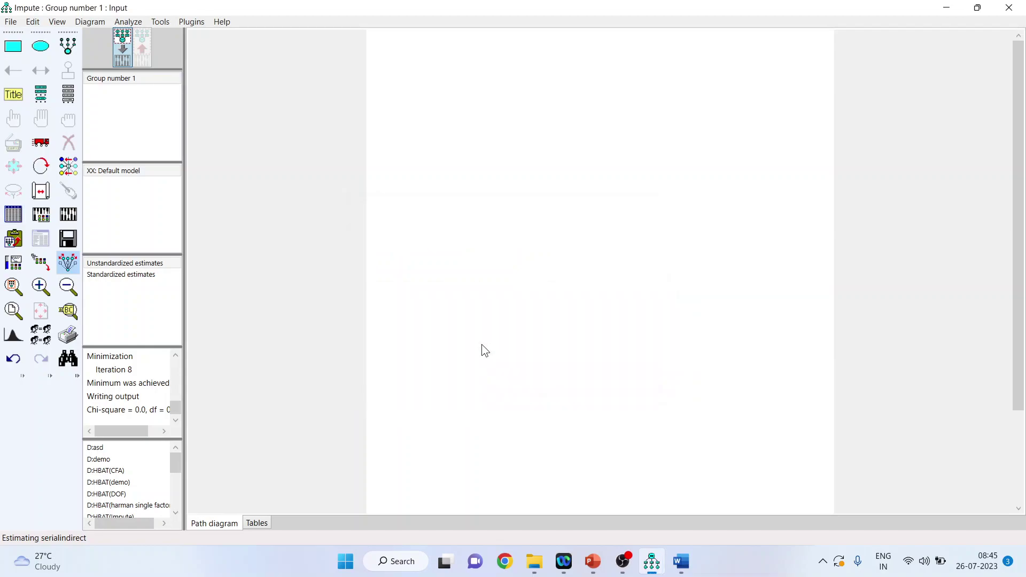
Step: Place the dataset variables EnvPercep and StayingIntention side by side on the canvas, with OrgCommit and JobSatisfaction in a row above them
left_click(68, 96)
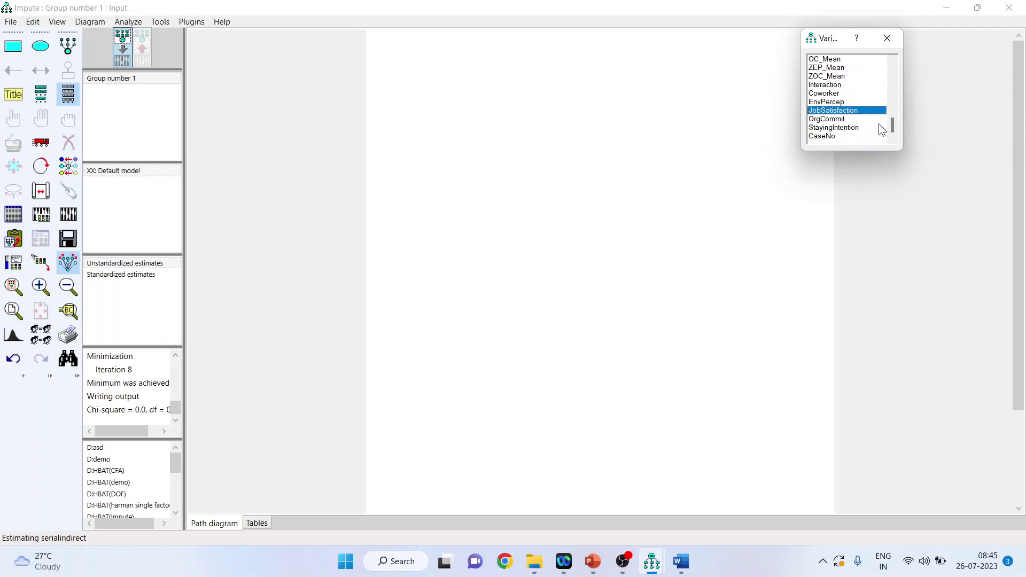
left_click_drag(844, 102, 432, 277)
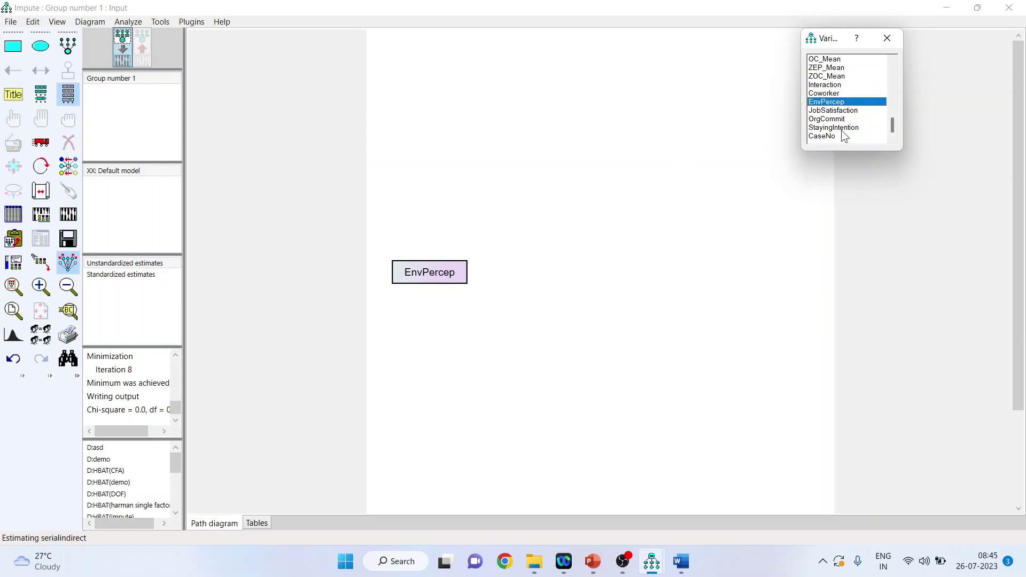
left_click_drag(841, 128, 697, 267)
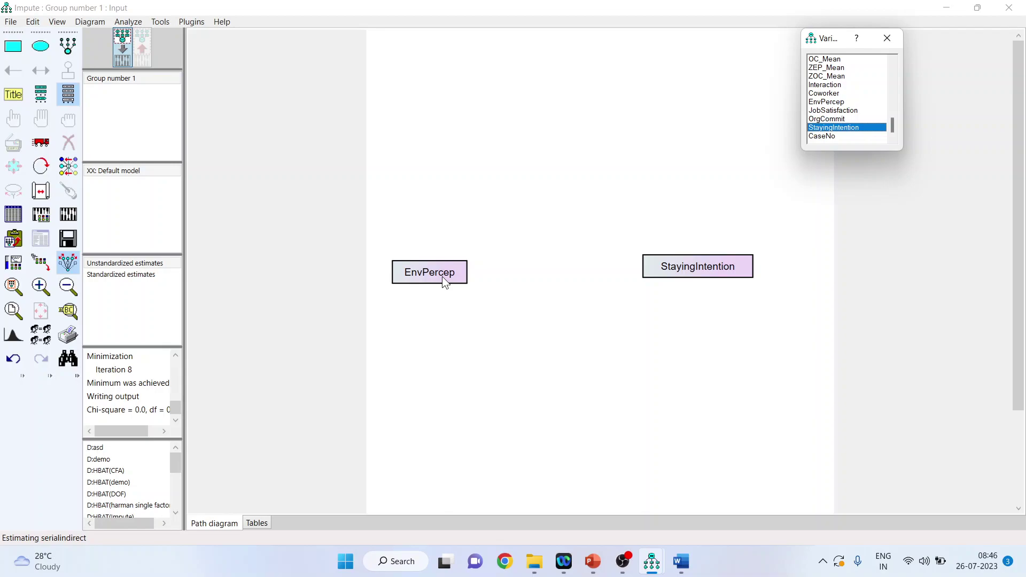
left_click_drag(830, 119, 437, 112)
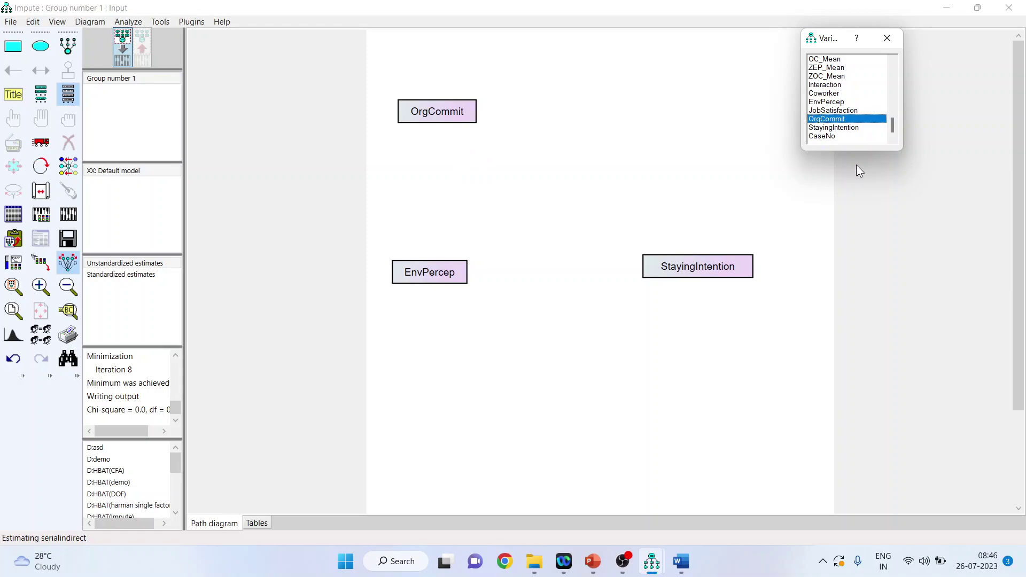
left_click_drag(833, 110, 677, 115)
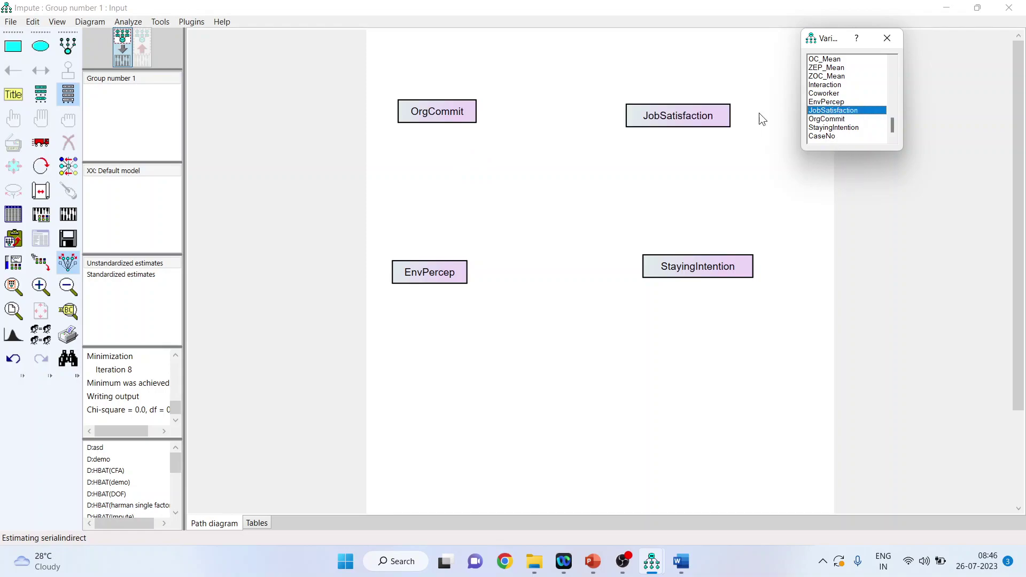
left_click(889, 41)
Step: Move StayingIntention and JobSatisfaction farther away from the other boxes and shift OrgCommit slightly down above EnvPercep
left_click(41, 142)
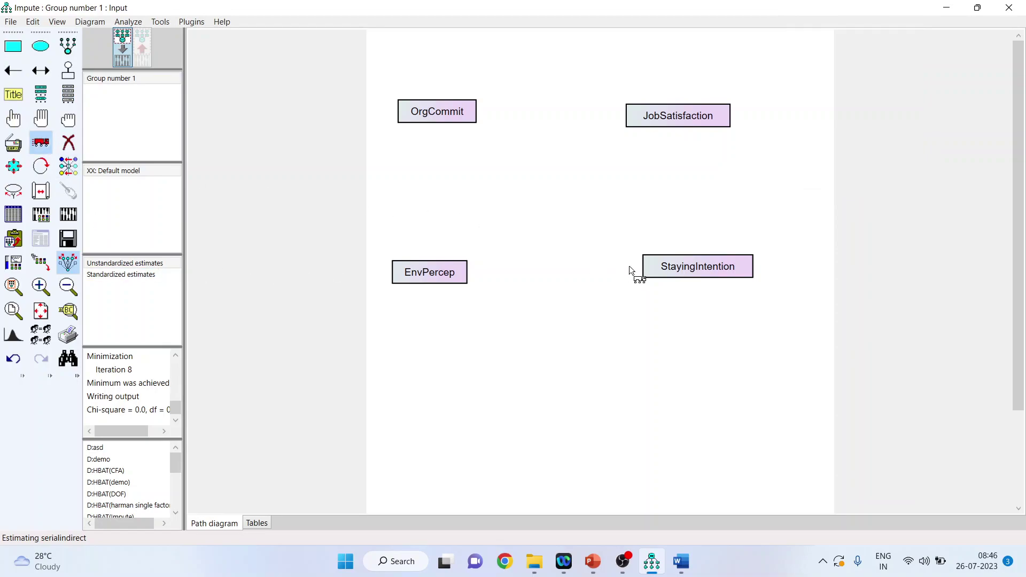
left_click_drag(671, 270, 705, 274)
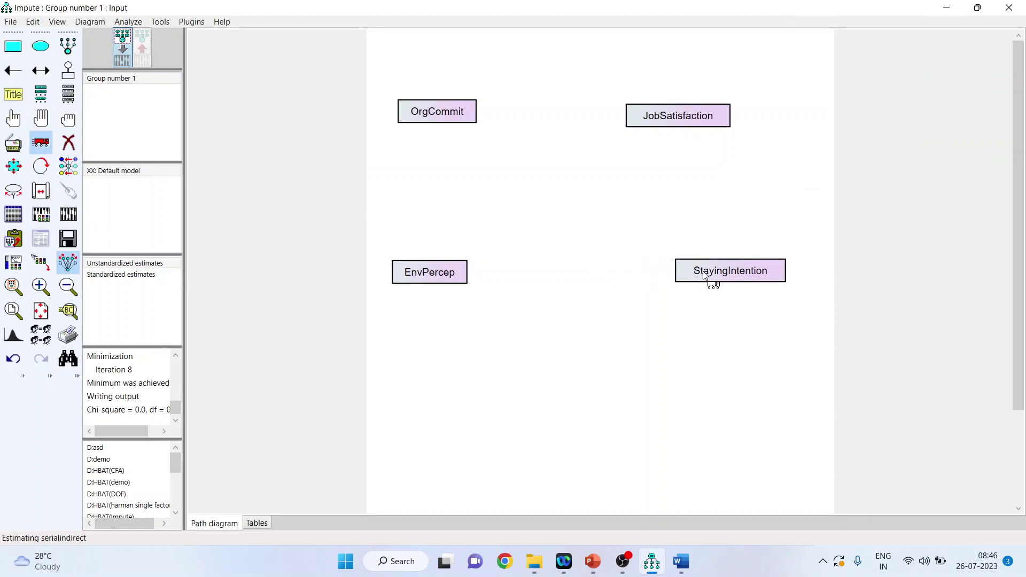
left_click_drag(684, 122, 723, 121)
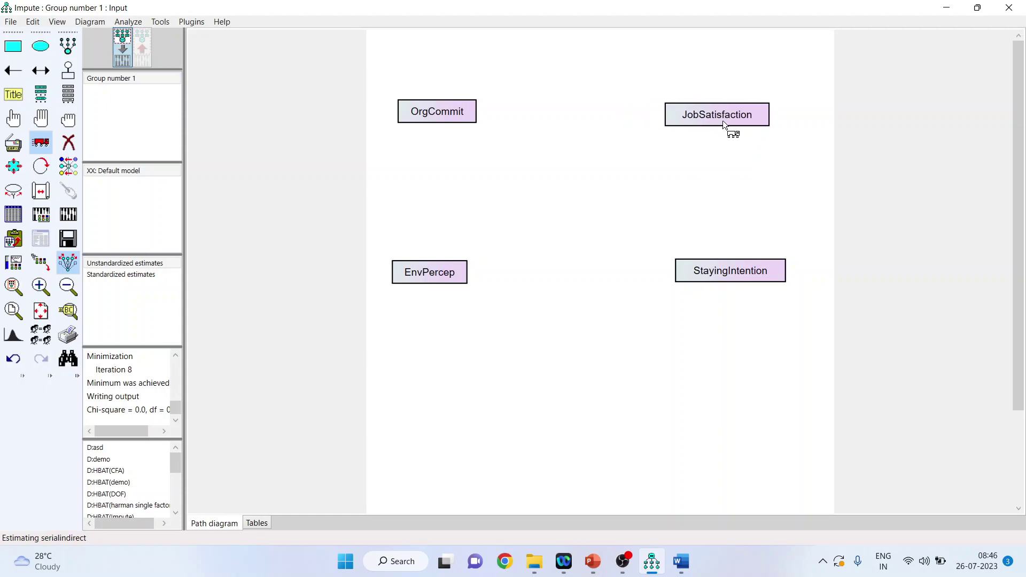
left_click_drag(446, 117, 435, 131)
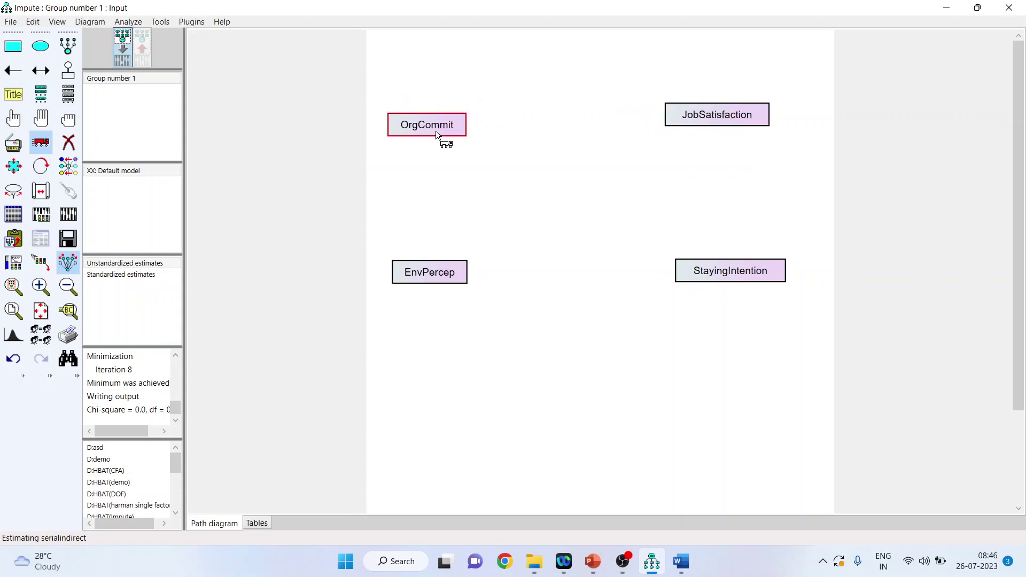
Step: Draw paths from EnvPercep to the other three variables, from OrgCommit to JobSatisfaction and StayingIntention, and from JobSatisfaction to StayingIntention
left_click(15, 70)
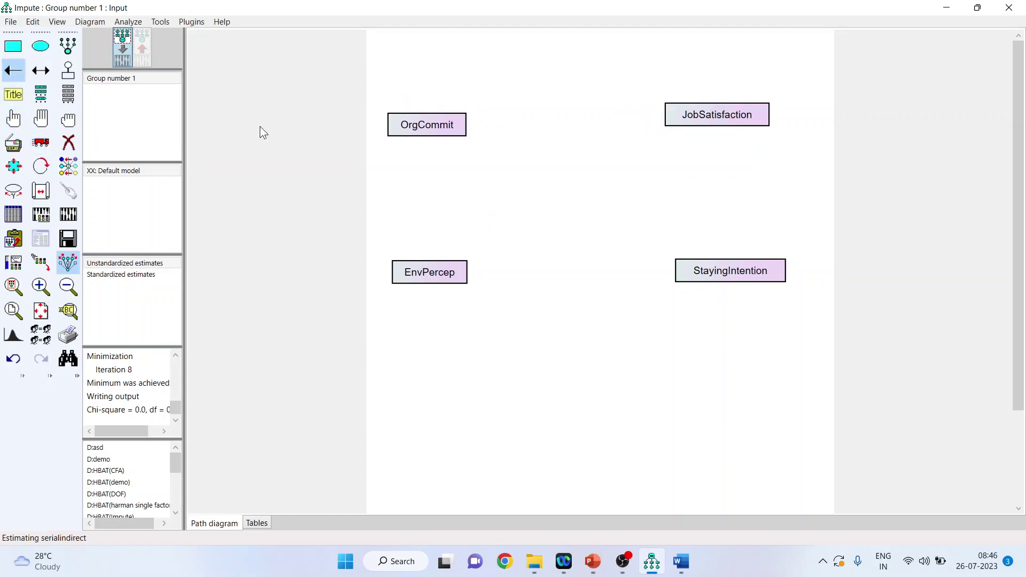
left_click_drag(451, 274, 691, 275)
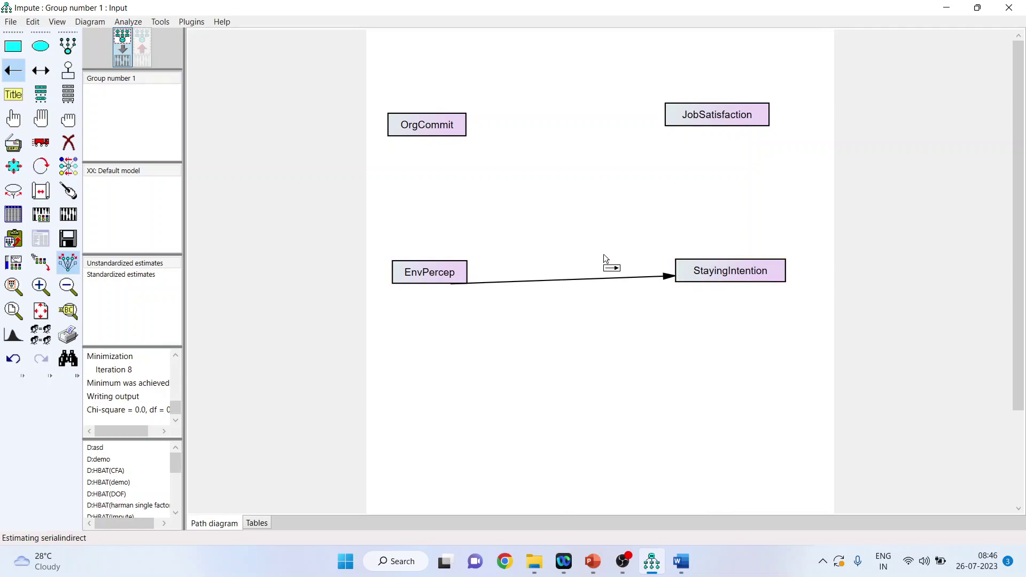
left_click_drag(442, 270, 720, 279)
left_click_drag(441, 278, 715, 271)
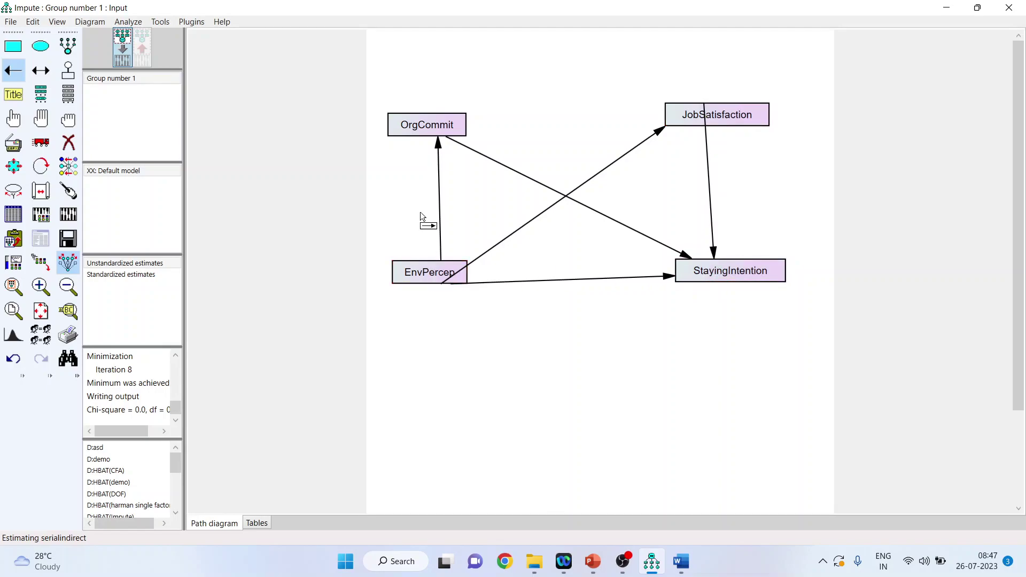
left_click_drag(438, 125, 679, 119)
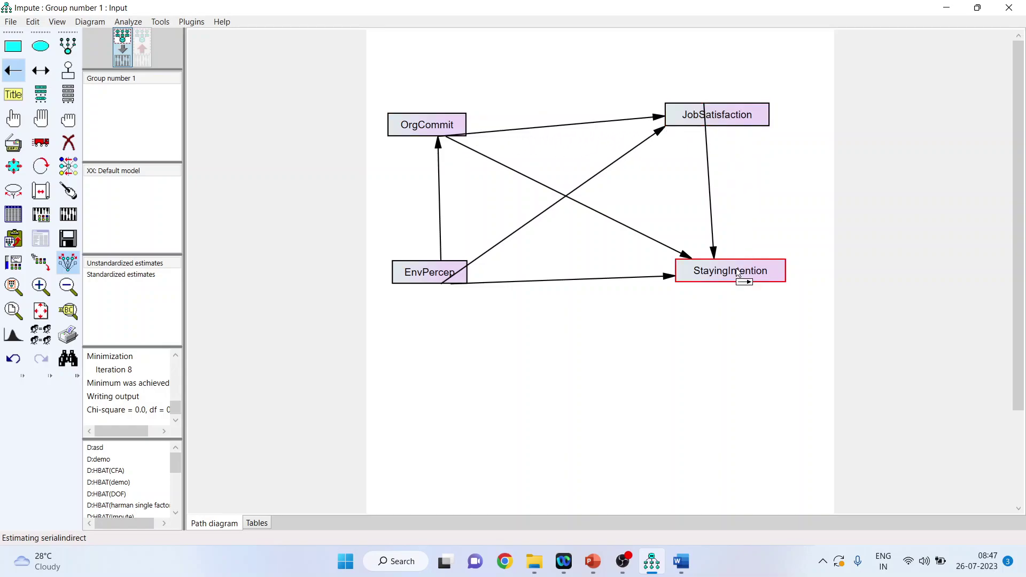
Step: Touch up all four variable boxes so the path arrows attach neatly to their edges
left_click(68, 190)
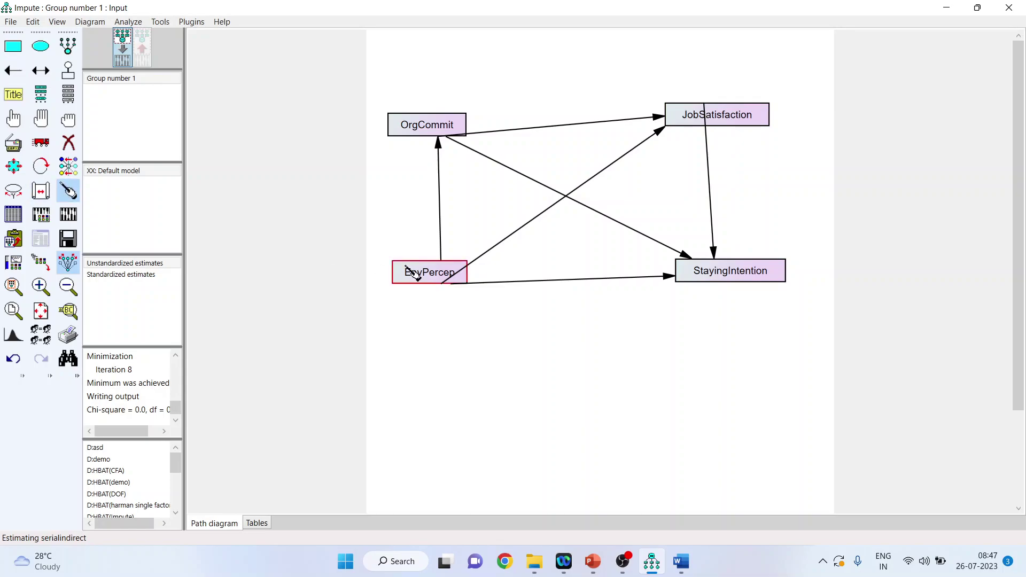
left_click(435, 280)
left_click(442, 127)
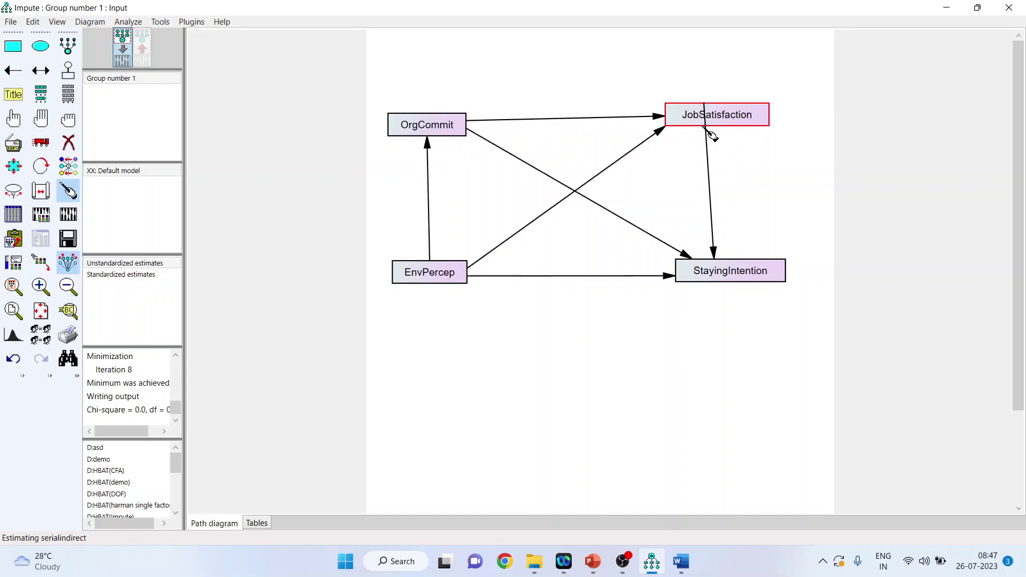
left_click(738, 129)
left_click(736, 275)
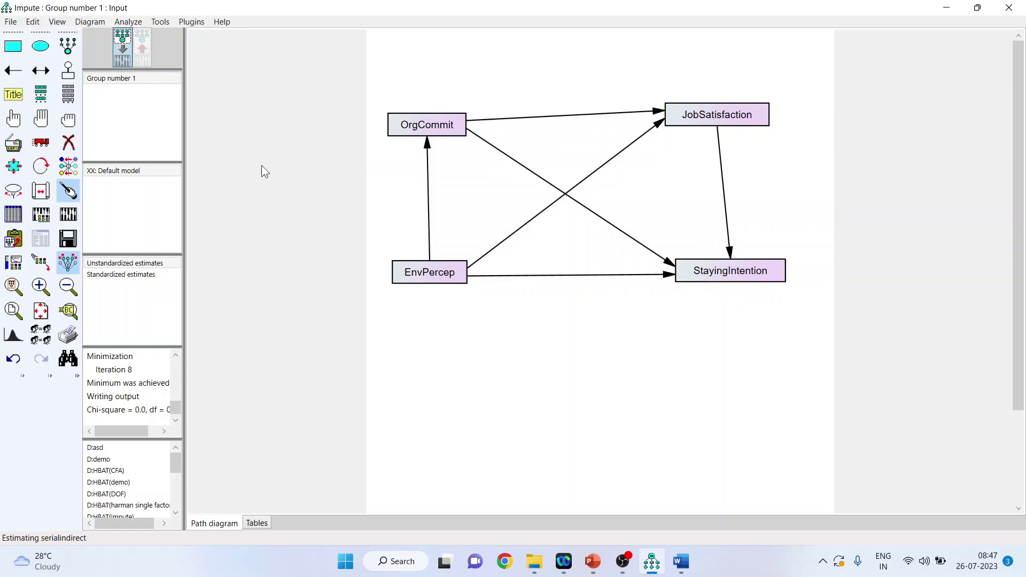
Step: Add error variables above OrgCommit and JobSatisfaction and below StayingIntention, and run Name Unobserved Variables
left_click(68, 70)
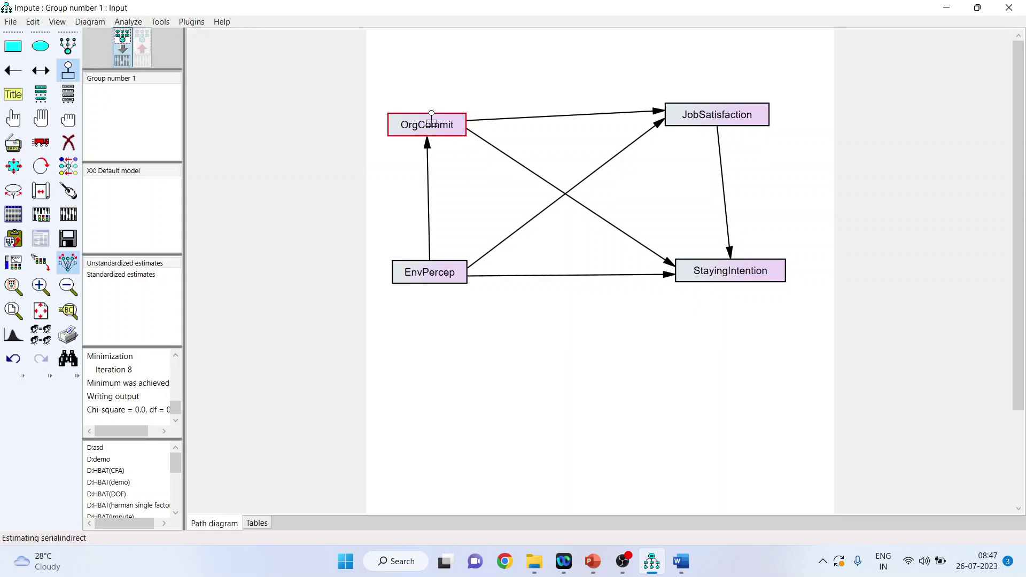
left_click(427, 124)
left_click(708, 110)
left_click(714, 267)
left_click(715, 267)
left_click(714, 268)
left_click(714, 268)
left_click(714, 267)
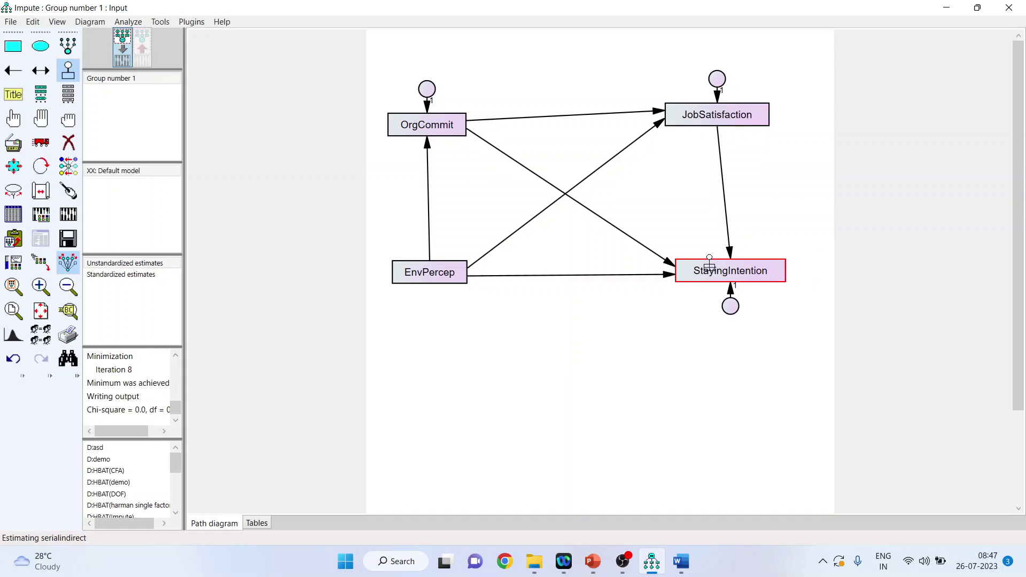
left_click(191, 22)
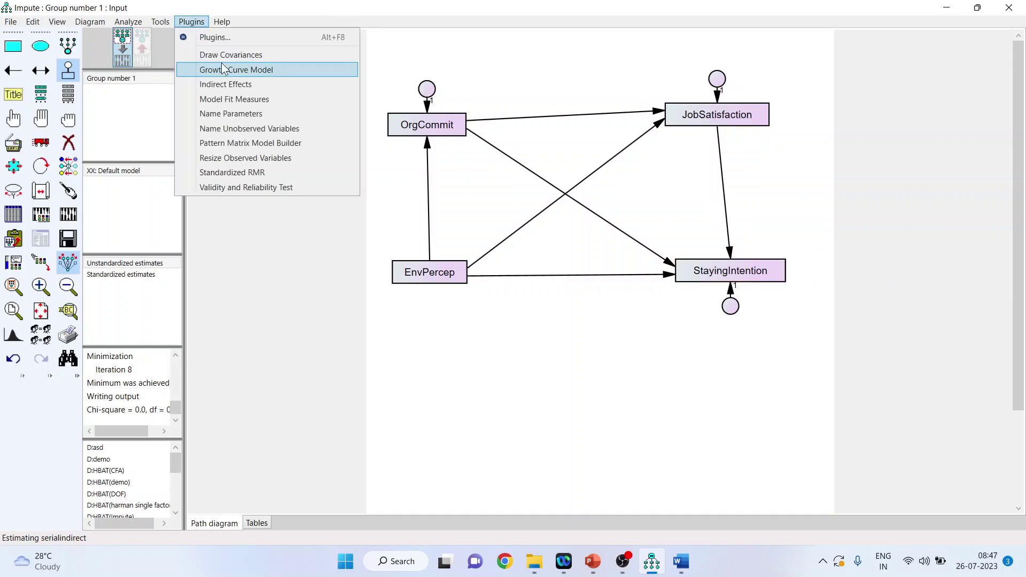
left_click(242, 128)
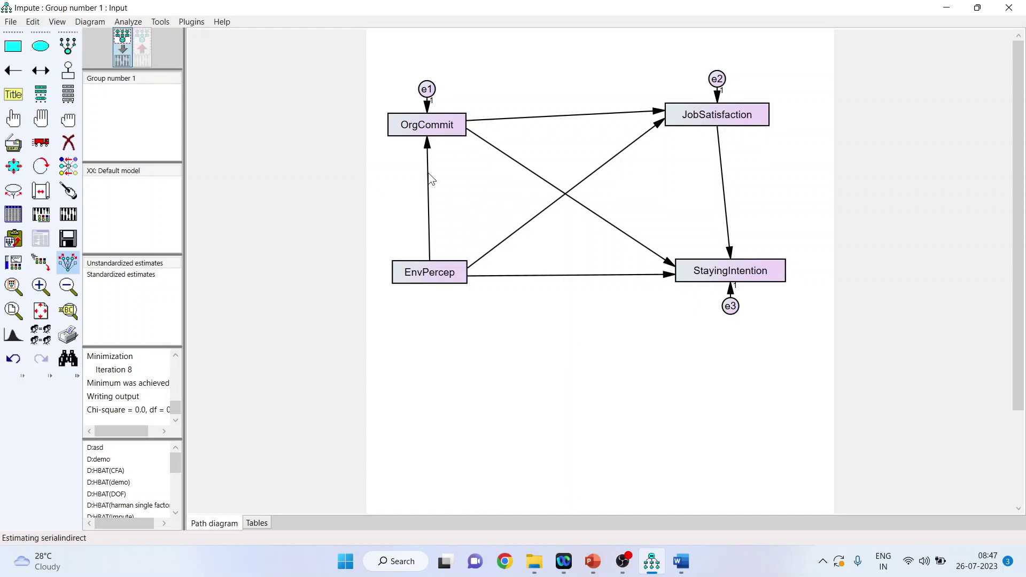
Step: Label the regression weight of the EnvPercep to OrgCommit path a and of the OrgCommit to StayingIntention path b
double_click(431, 154)
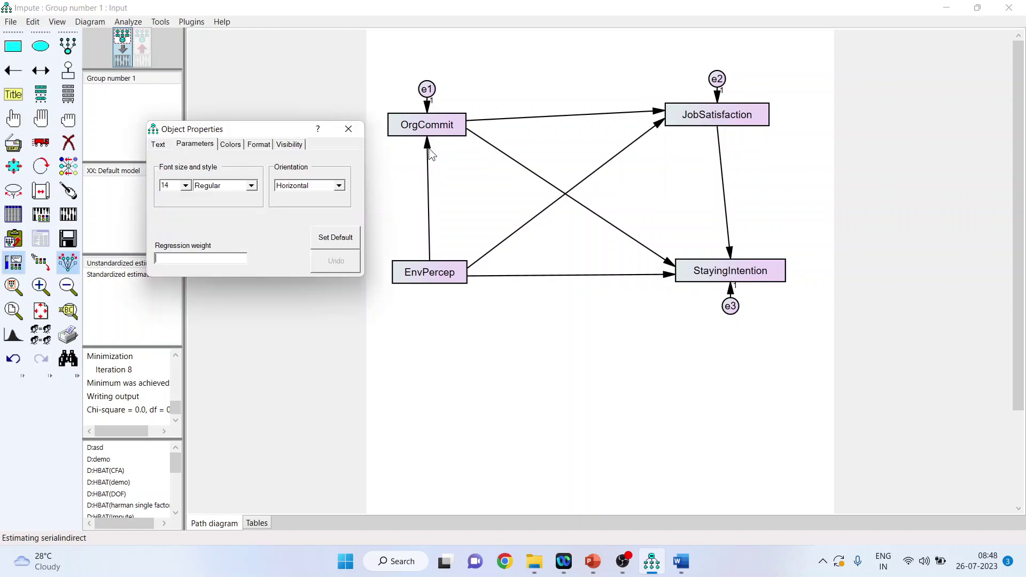
type("a")
left_click(348, 129)
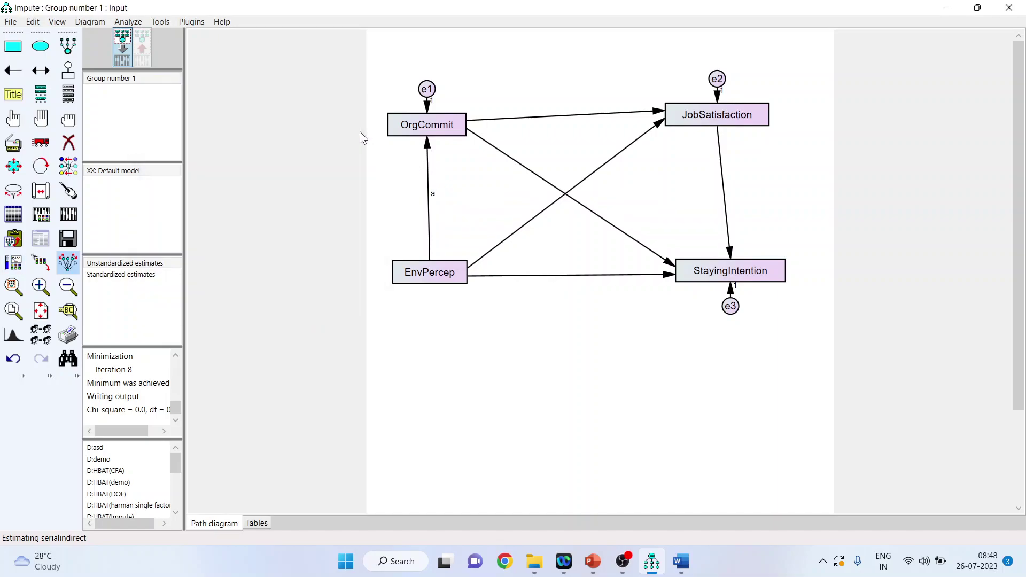
double_click(673, 274)
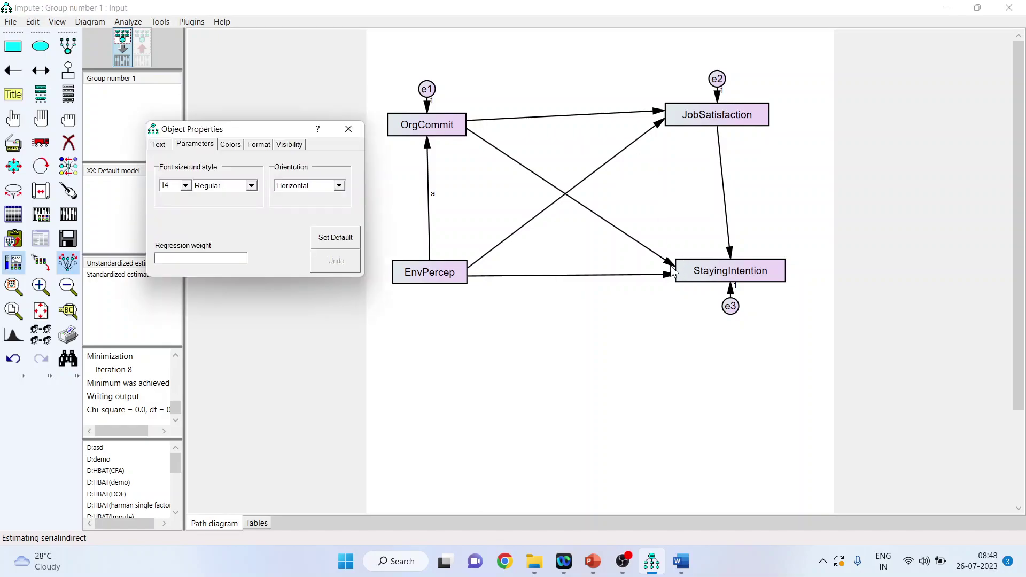
type("b")
left_click(348, 129)
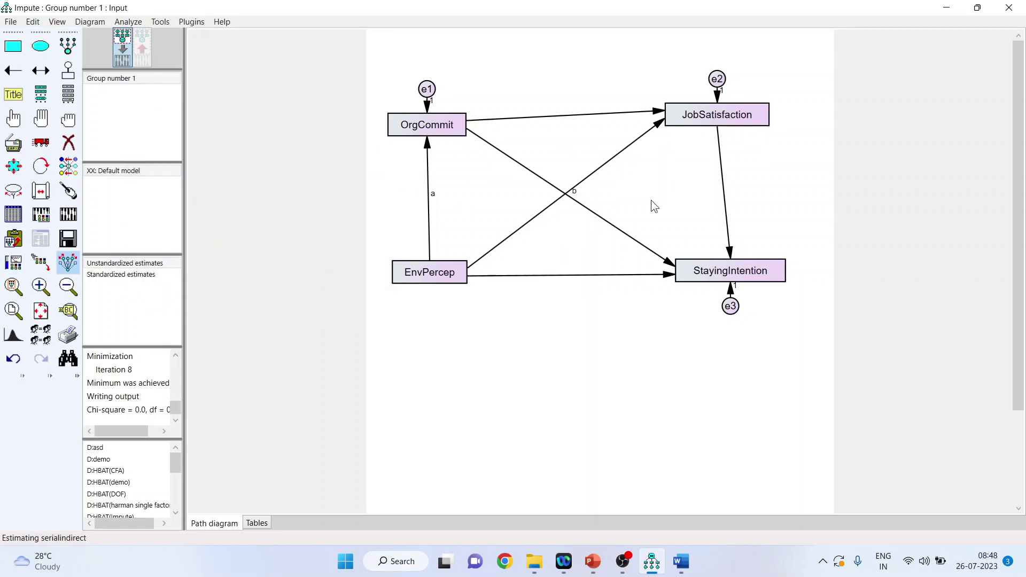
Step: Label the regression weight of the EnvPercep to StayingIntention path c and of the EnvPercep to JobSatisfaction path d
double_click(665, 276)
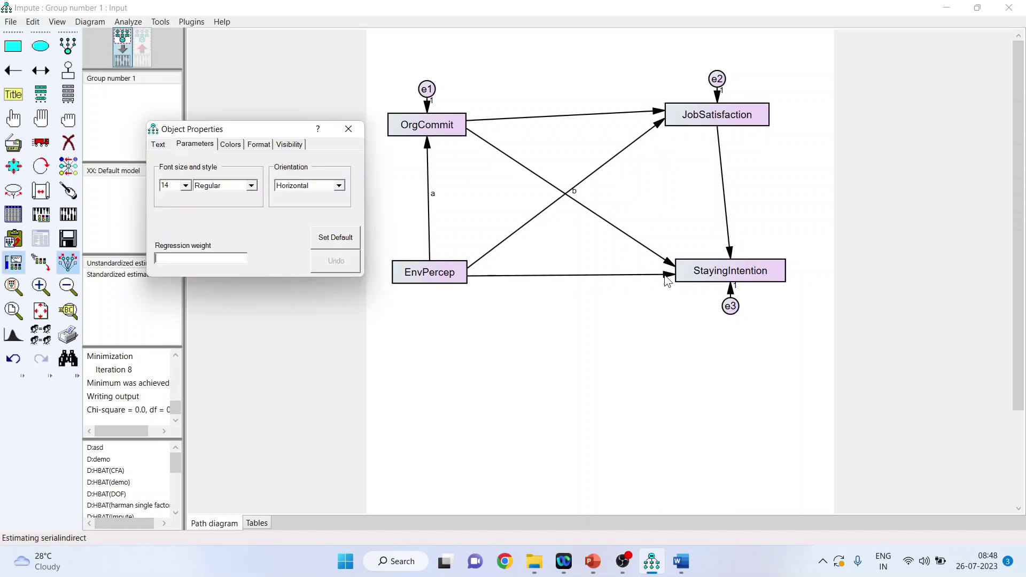
type("c")
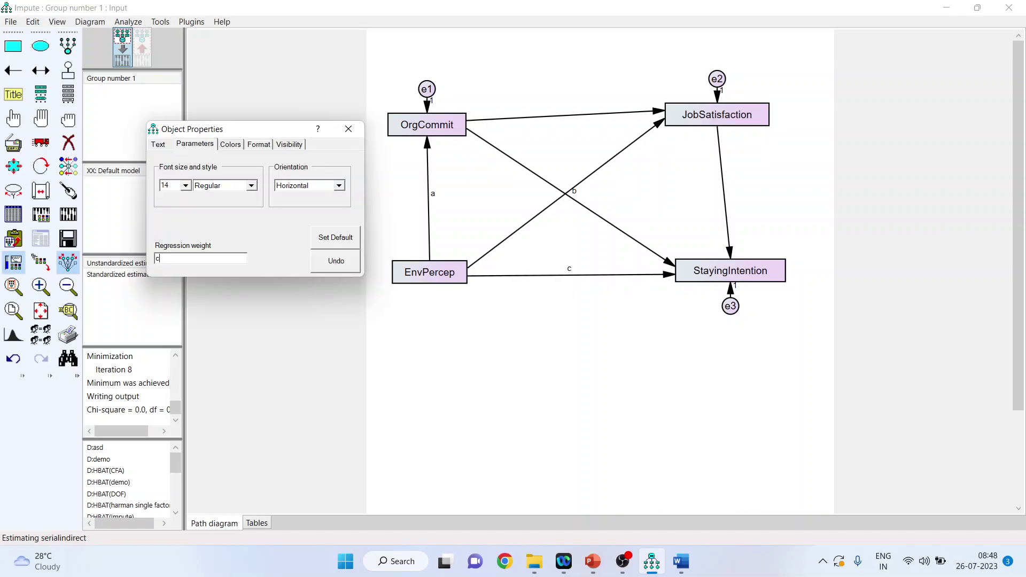
left_click(348, 129)
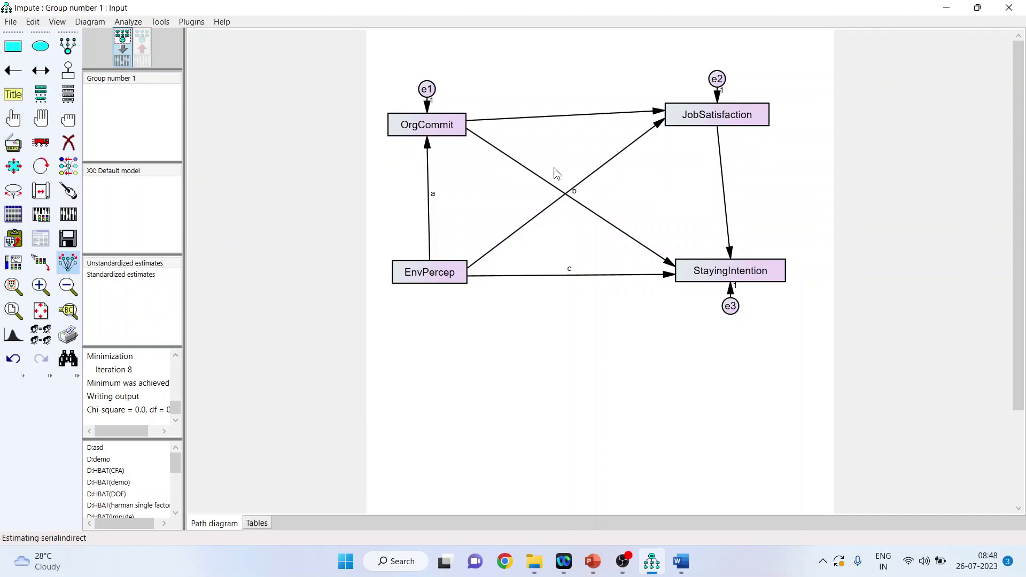
double_click(668, 264)
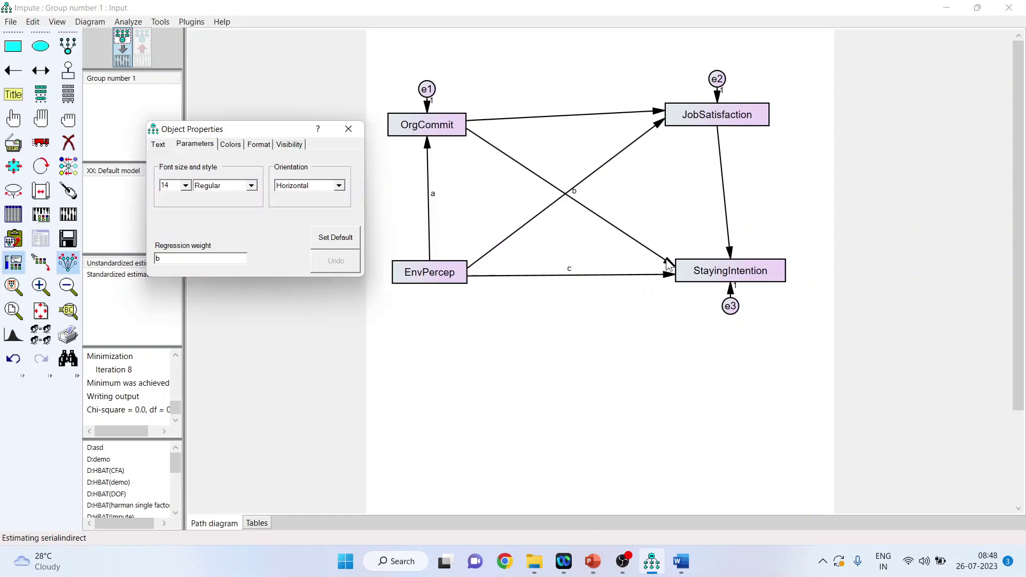
left_click(348, 129)
double_click(661, 129)
type("d")
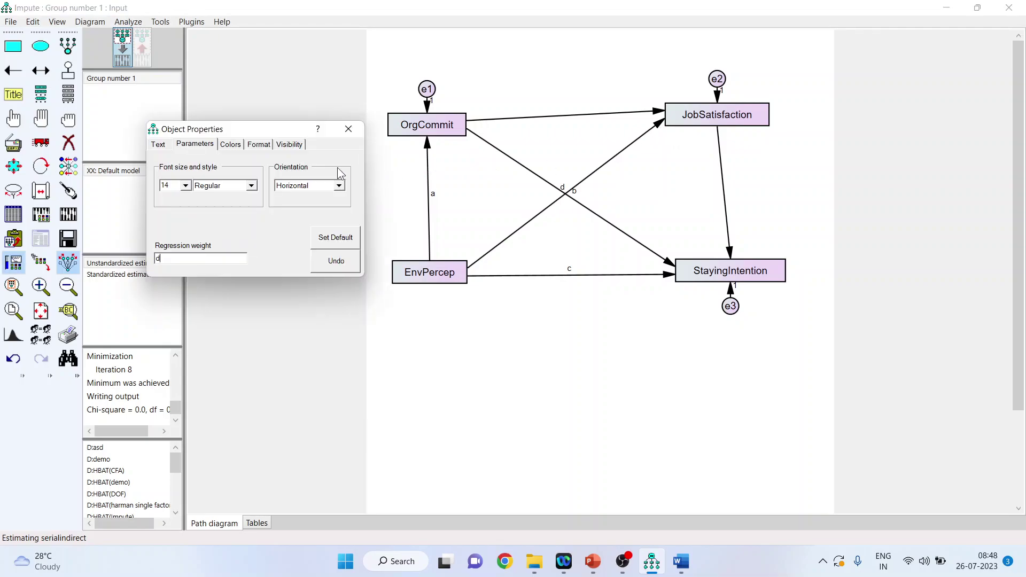
left_click(348, 129)
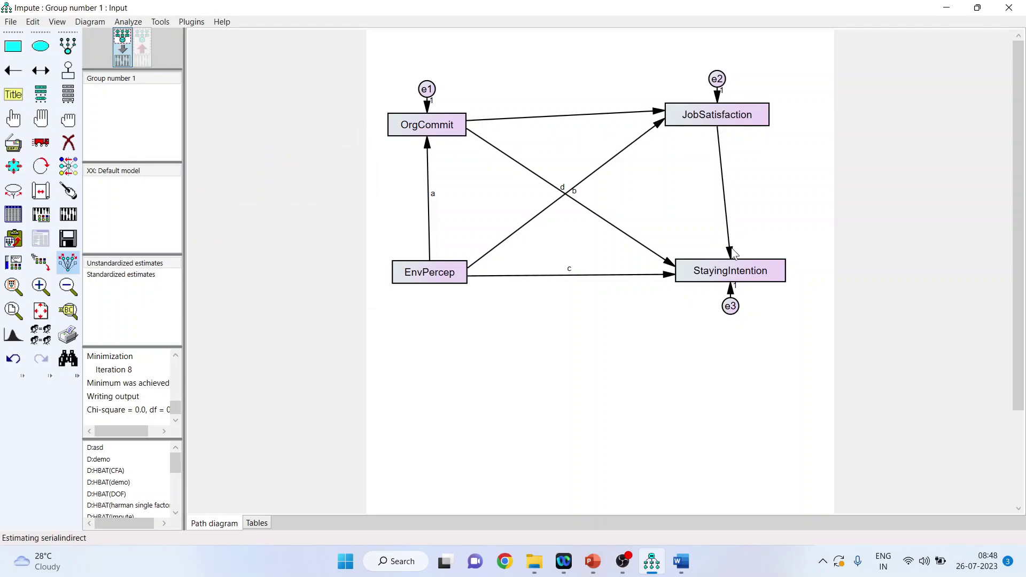
Step: Label the regression weight of the OrgCommit to JobSatisfaction path g and of the JobSatisfaction to StayingIntention path f
double_click(661, 112)
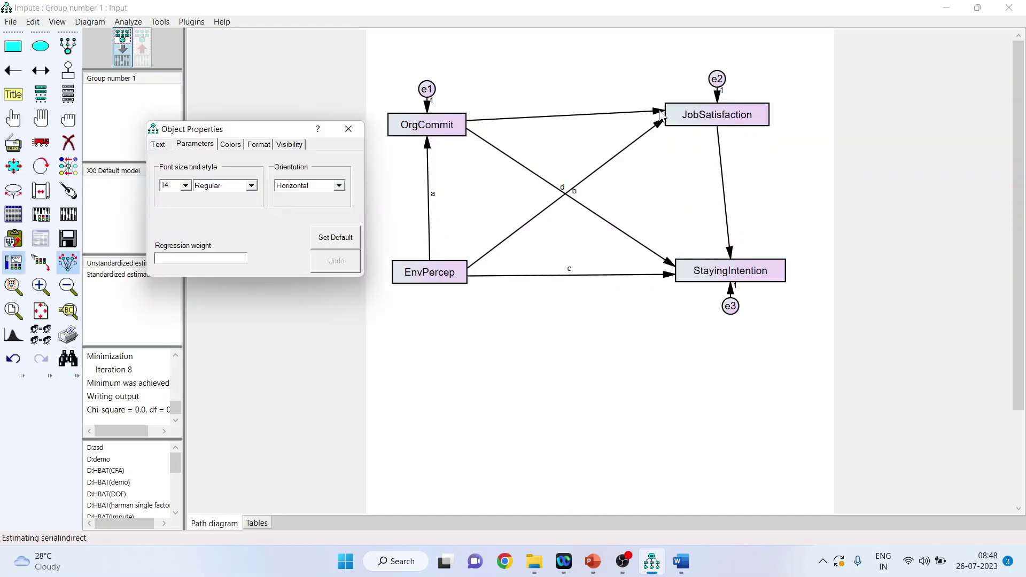
type("g")
left_click(348, 129)
double_click(731, 257)
type("f")
left_click(348, 130)
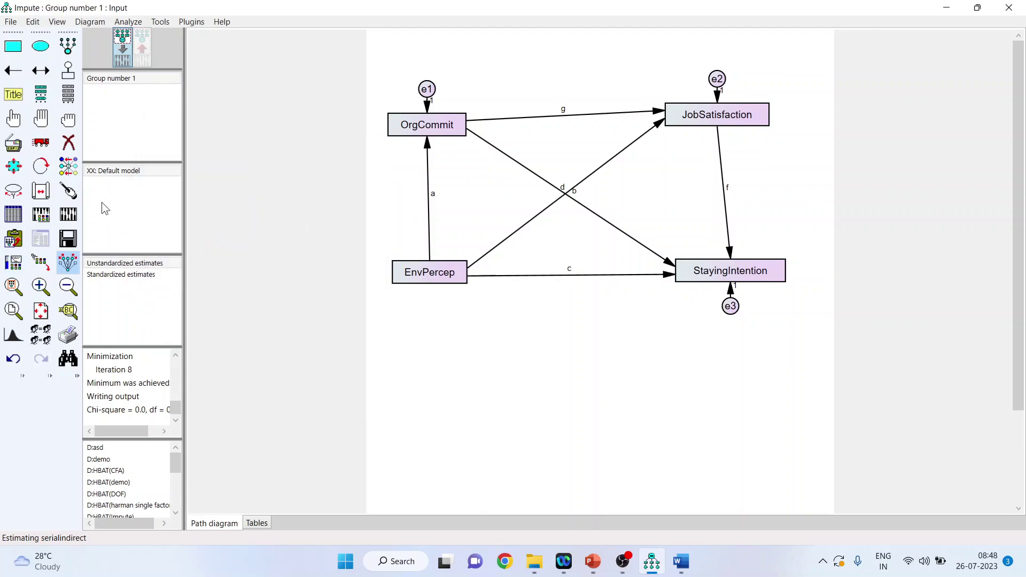
Step: Move the overlapping b and d parameter labels away from the crossing of the two diagonal paths
left_click(14, 193)
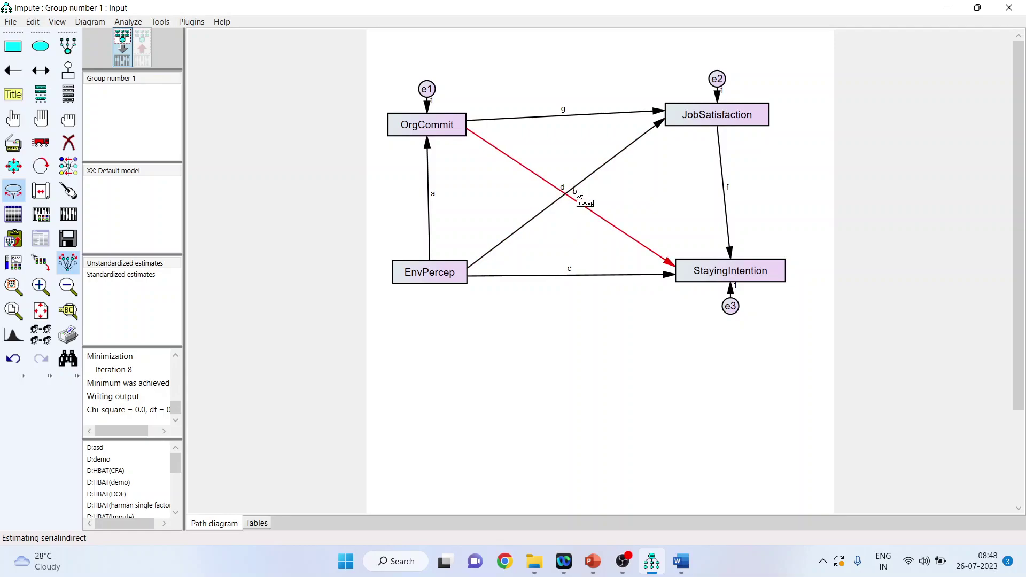
left_click_drag(577, 195, 595, 165)
Step: Define new estimands for the specific indirect effects: IE1=a*b, IE2=d*f and IE3=a*g*f
left_click(80, 537)
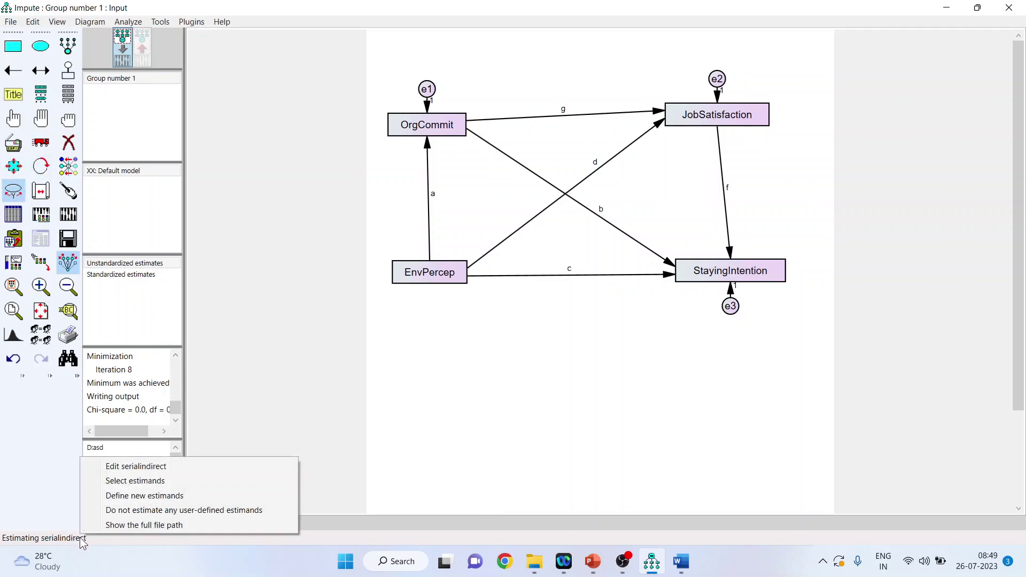
left_click(163, 498)
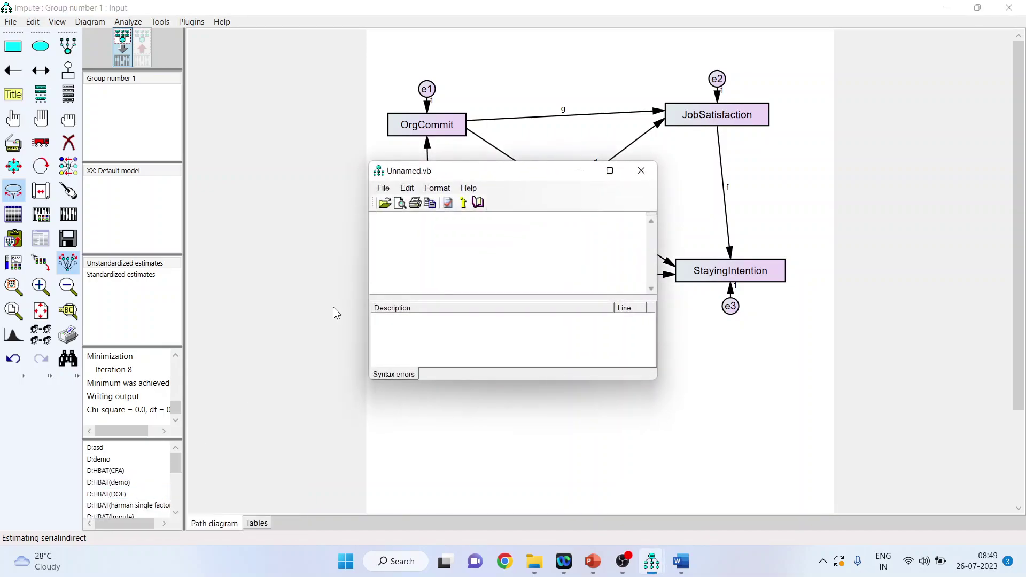
left_click_drag(459, 169, 192, 111)
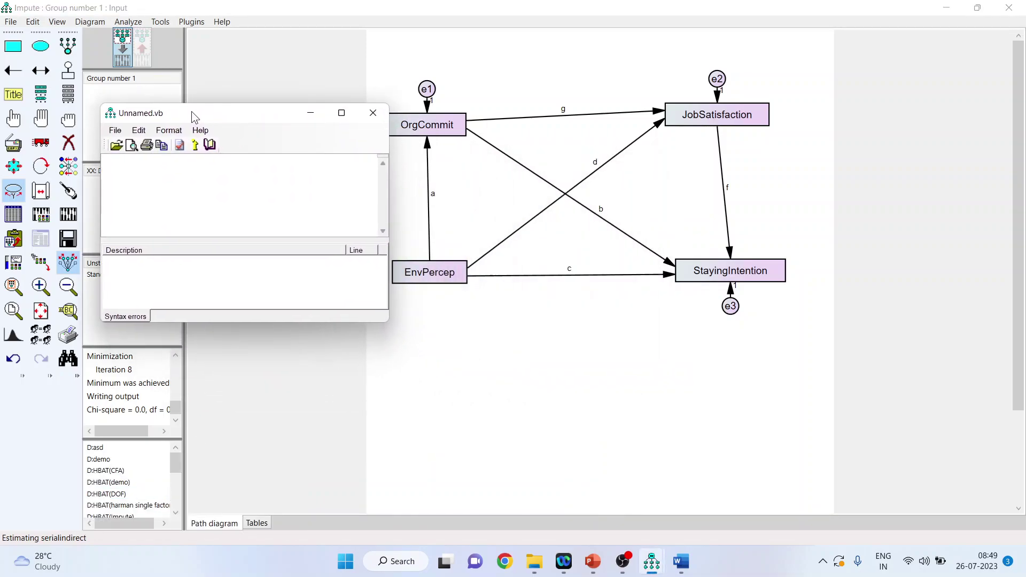
left_click(187, 176)
type("IE1=")
type("a*b")
key("Return")
type("IE2=")
type("d*f IE3 =")
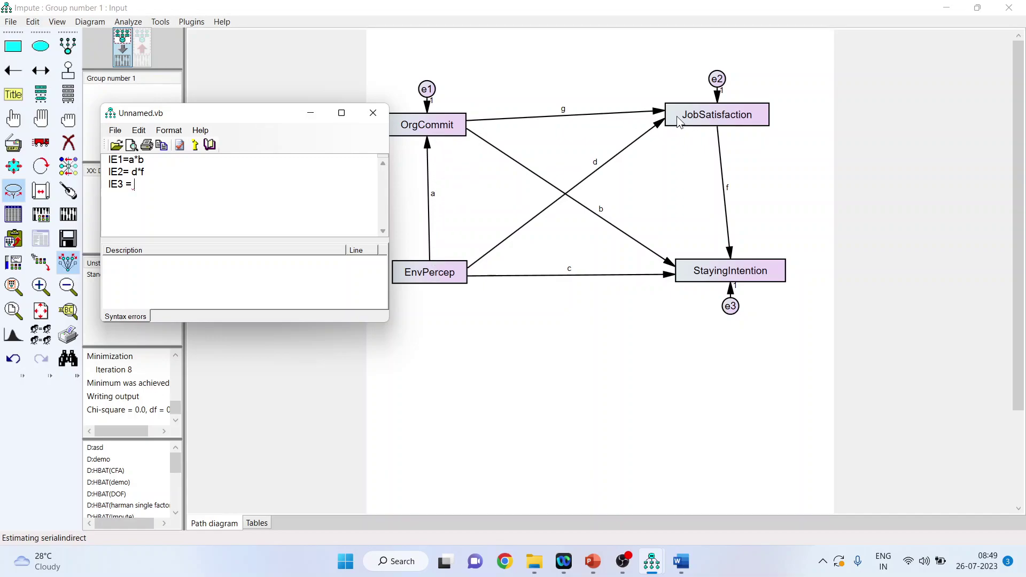
type("a*g*f")
Step: Add the total indirect effect TIE=IE1+IE2+IE3 and the total effect TE=TIE+c to the estimand definitions
key("Return")
key("Return")
type("I")
type("TIE")
type("=")
type("IE1+")
type("IE2+")
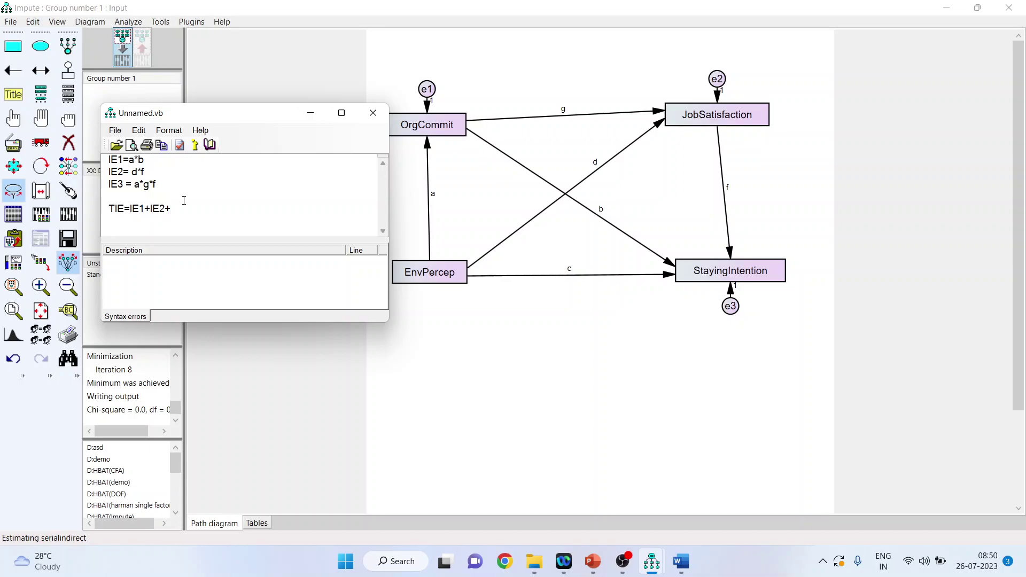
type("IE3")
key("Return")
type("TE=TIE + c")
Step: Check the syntax of the estimand definitions and save them as serialmediation
left_click(180, 145)
left_click(366, 119)
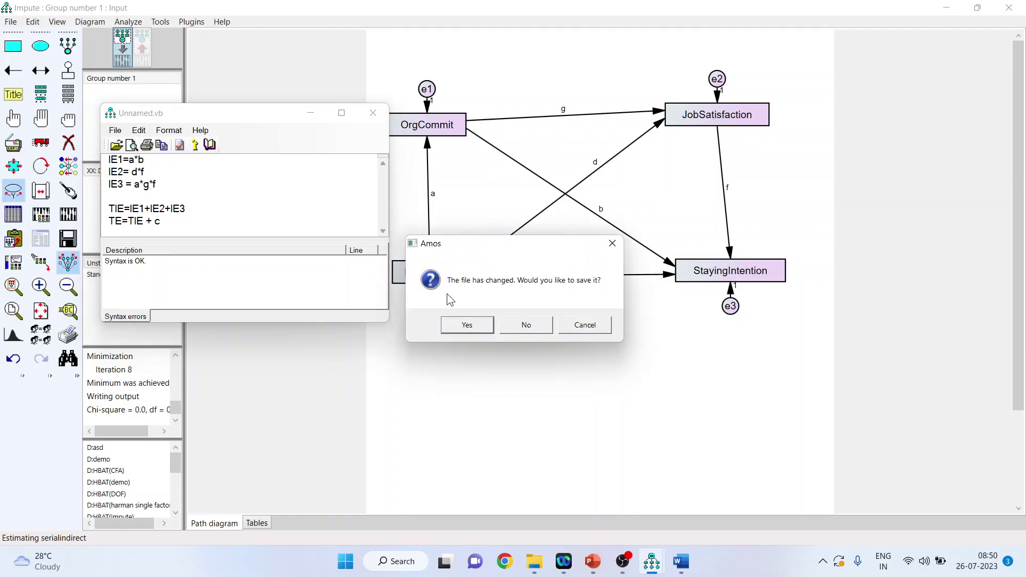
left_click(456, 322)
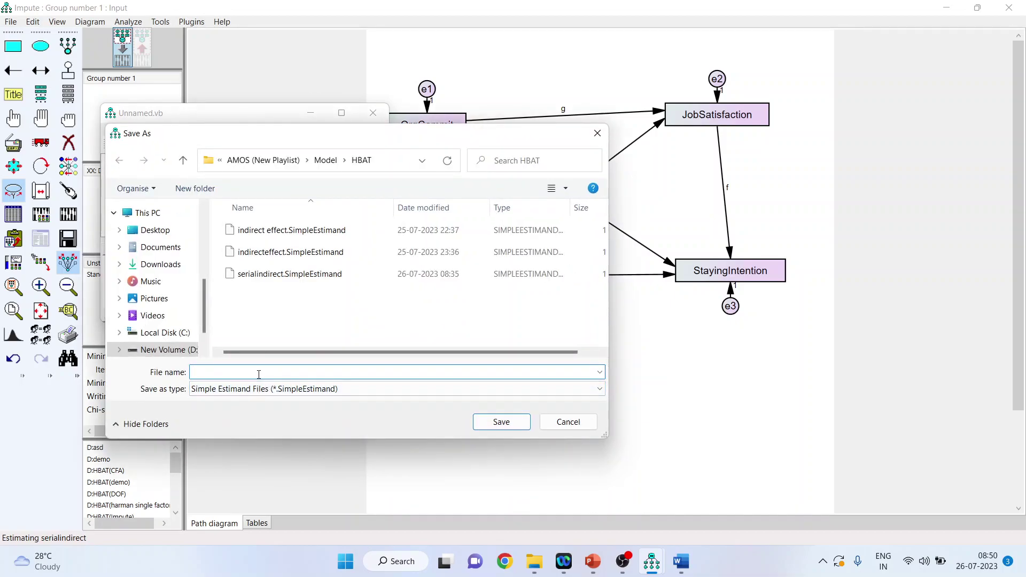
type("serialmediation")
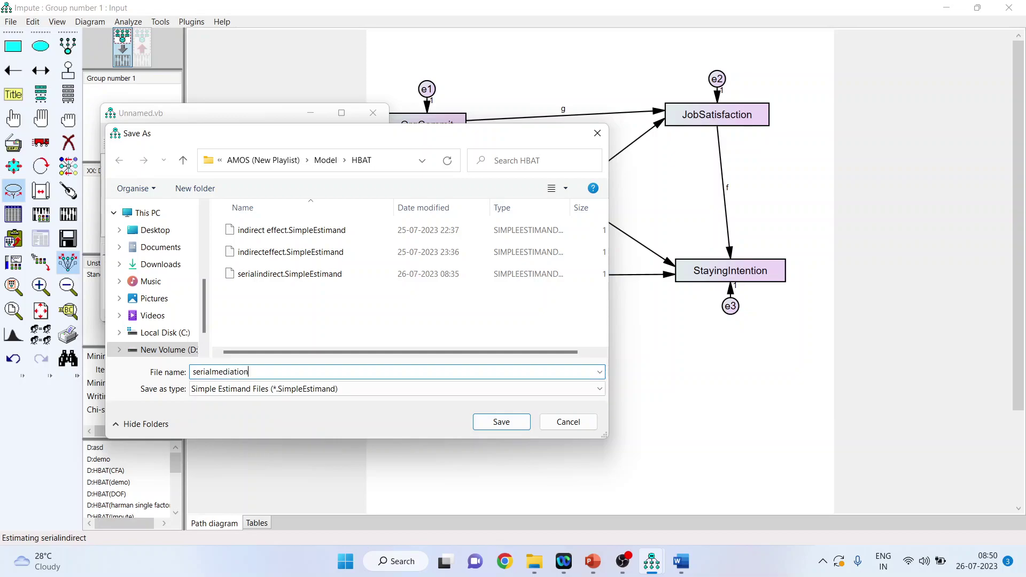
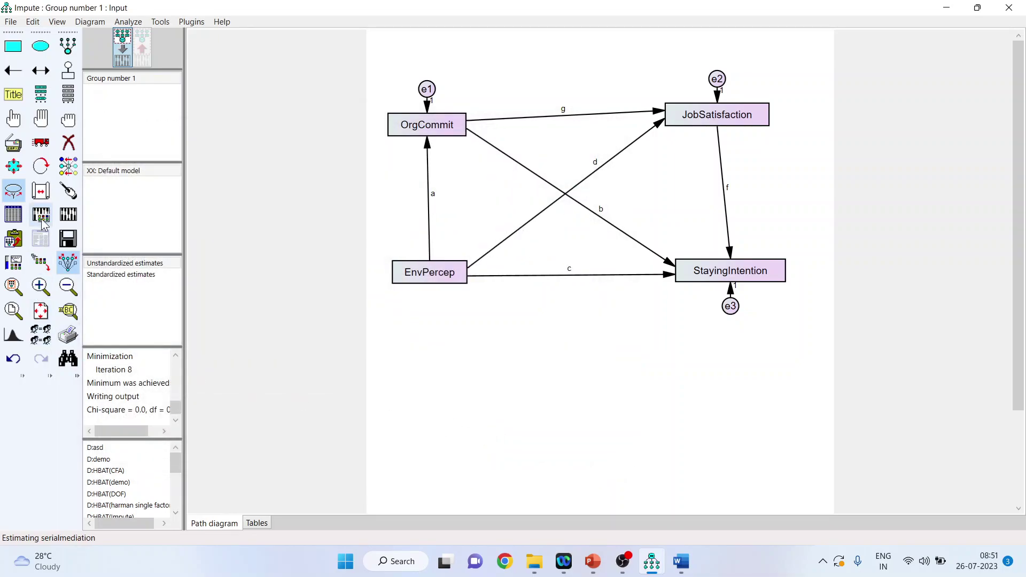
Step: Review the output options and bootstrap settings in the analysis properties
left_click(41, 216)
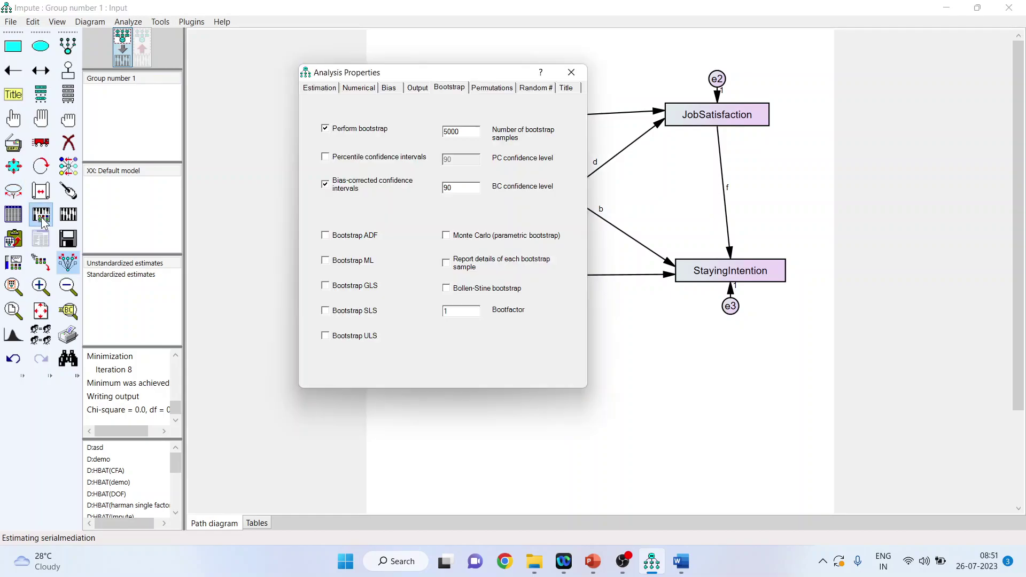
left_click(417, 88)
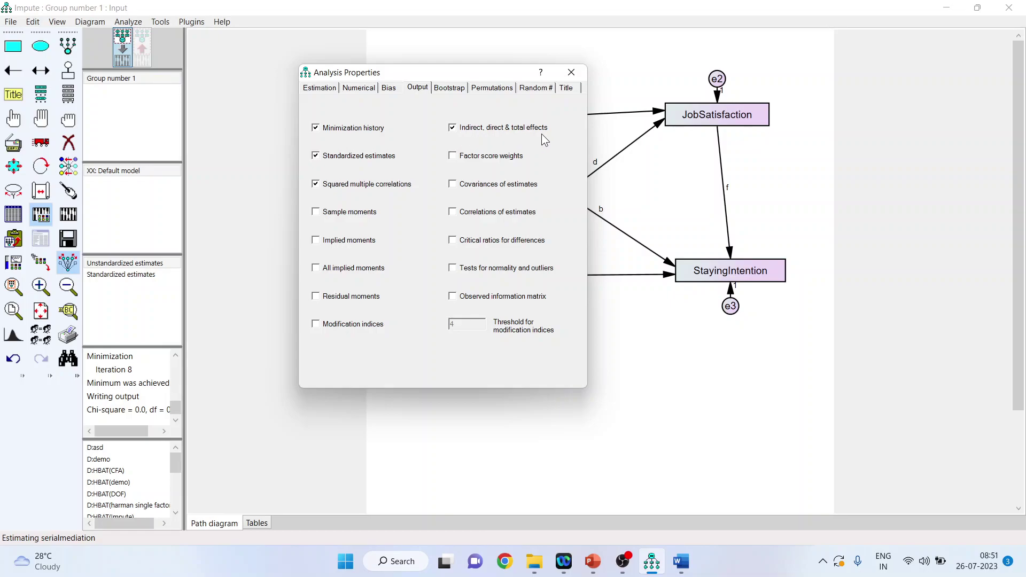
left_click(447, 91)
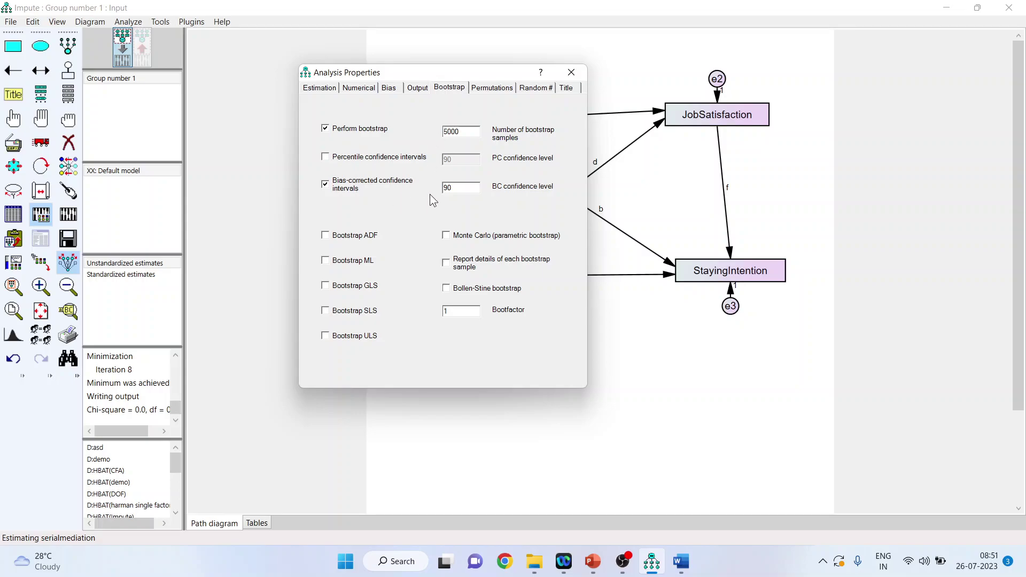
left_click(570, 72)
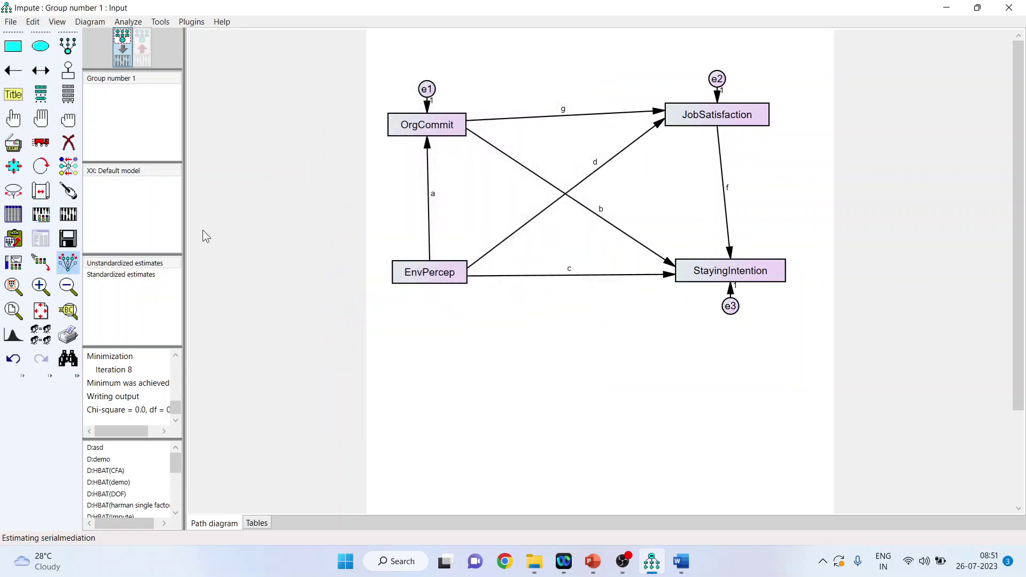
Step: Calculate the estimates and display the Total Effects matrix in the text output
left_click(74, 216)
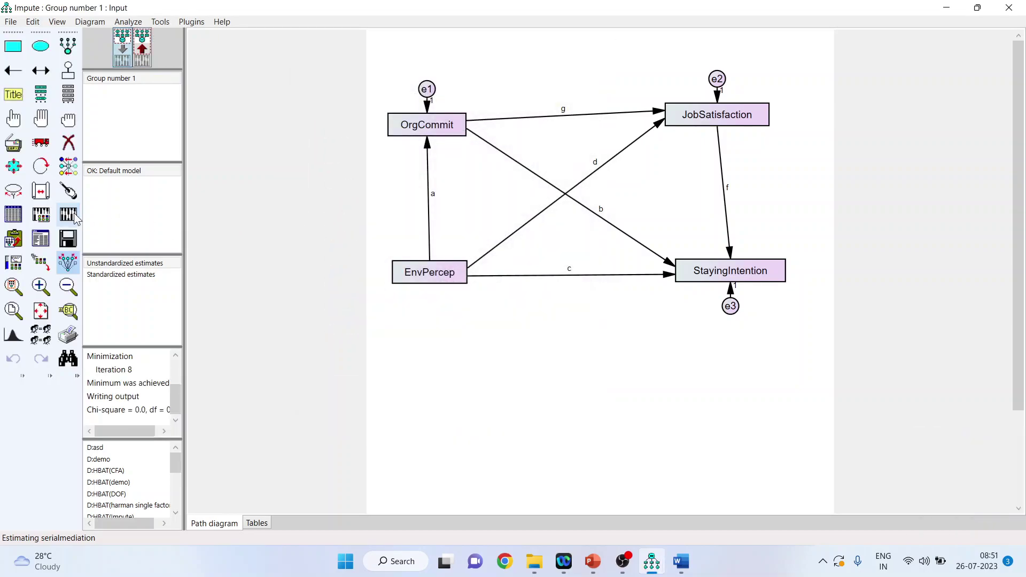
left_click(42, 239)
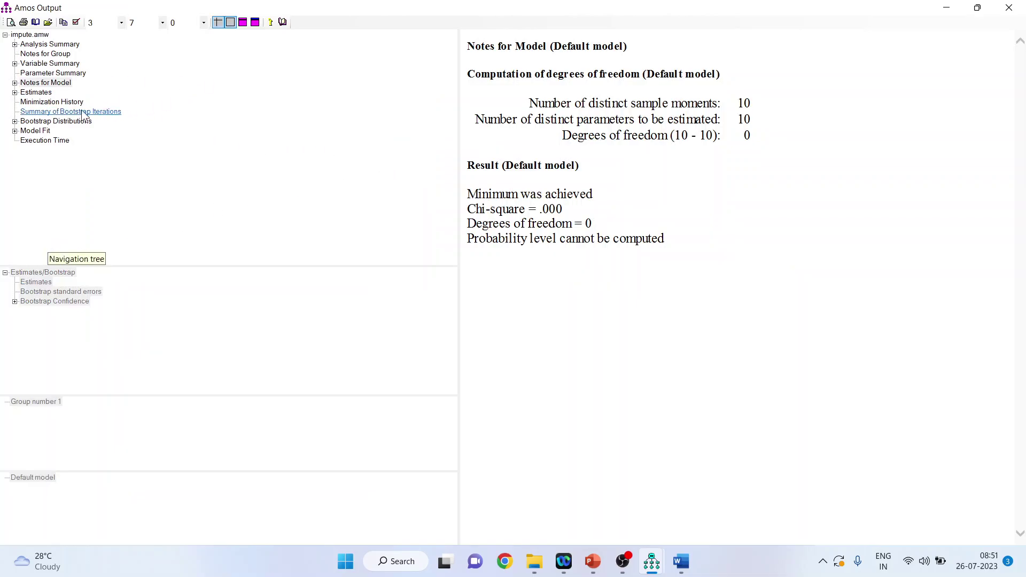
left_click(36, 93)
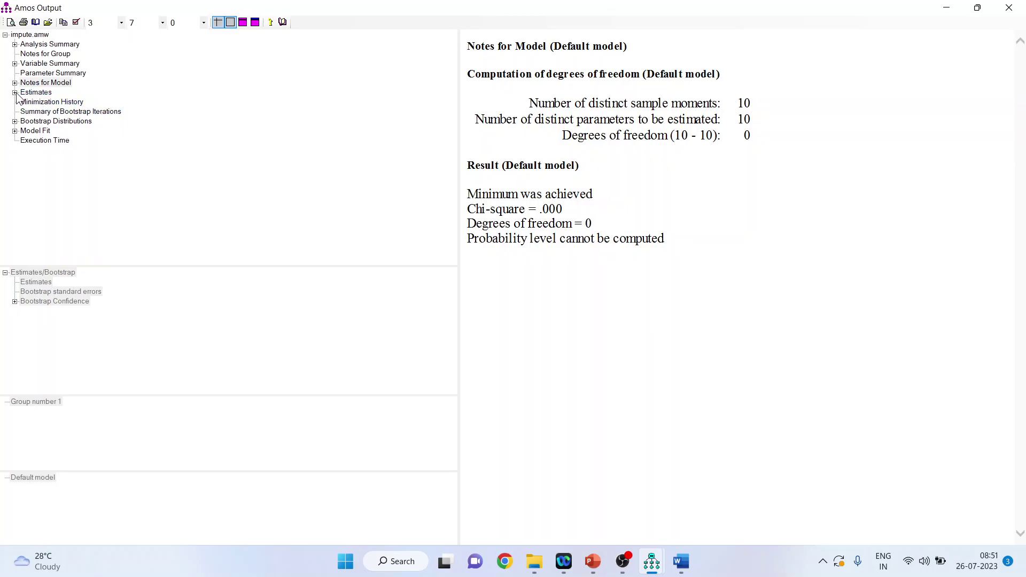
left_click(29, 111)
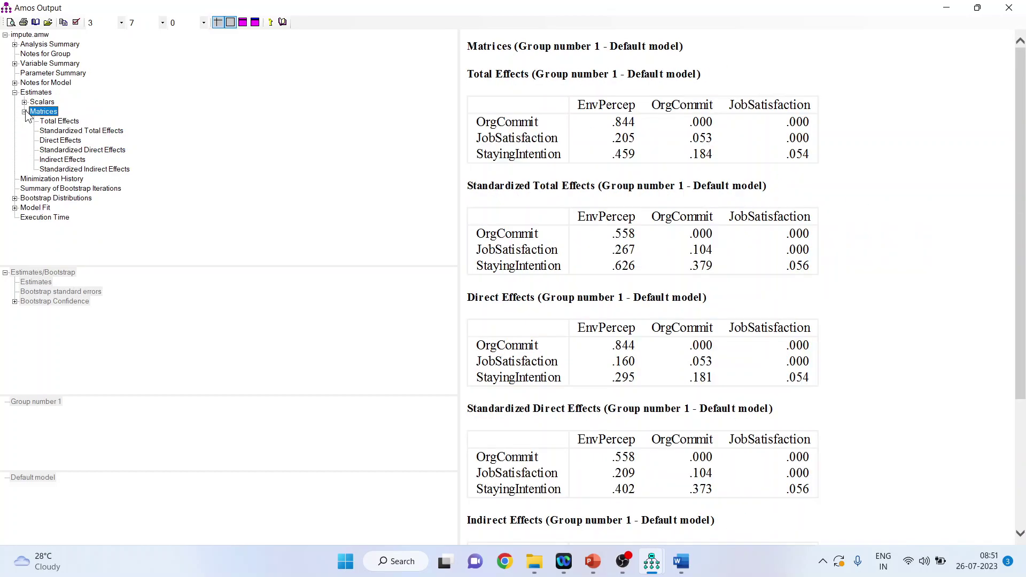
left_click(60, 121)
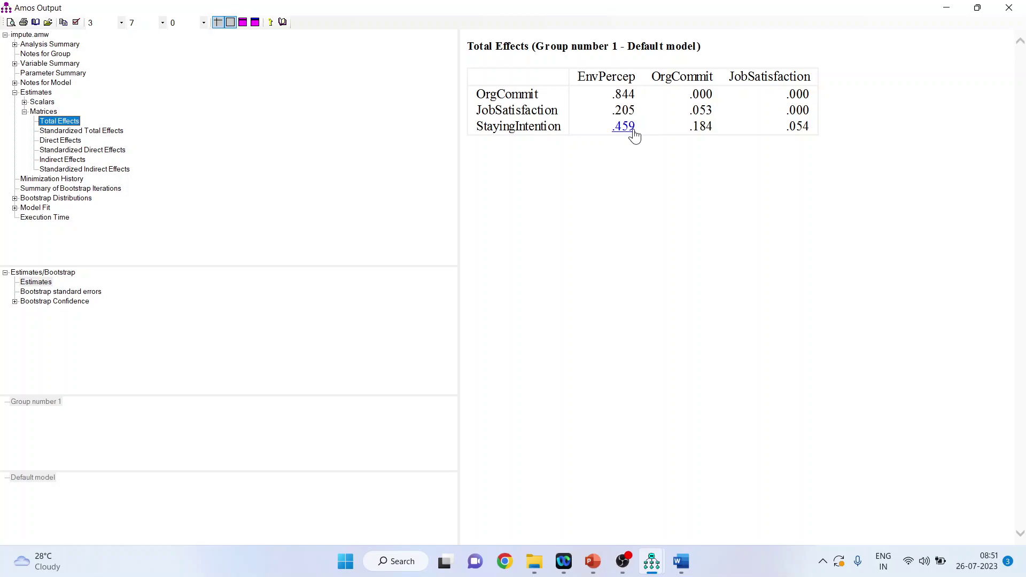
left_click(642, 209)
scroll(715, 361, "down", 1)
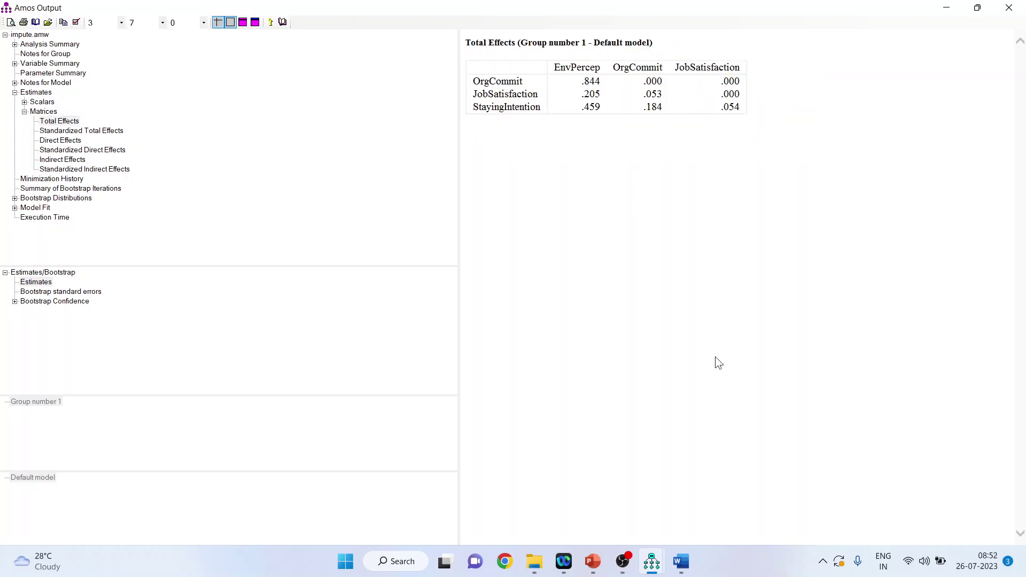
Step: Compare the direct, indirect and total effects of EnvPercep on StayingIntention in the effects matrices
left_click(69, 141)
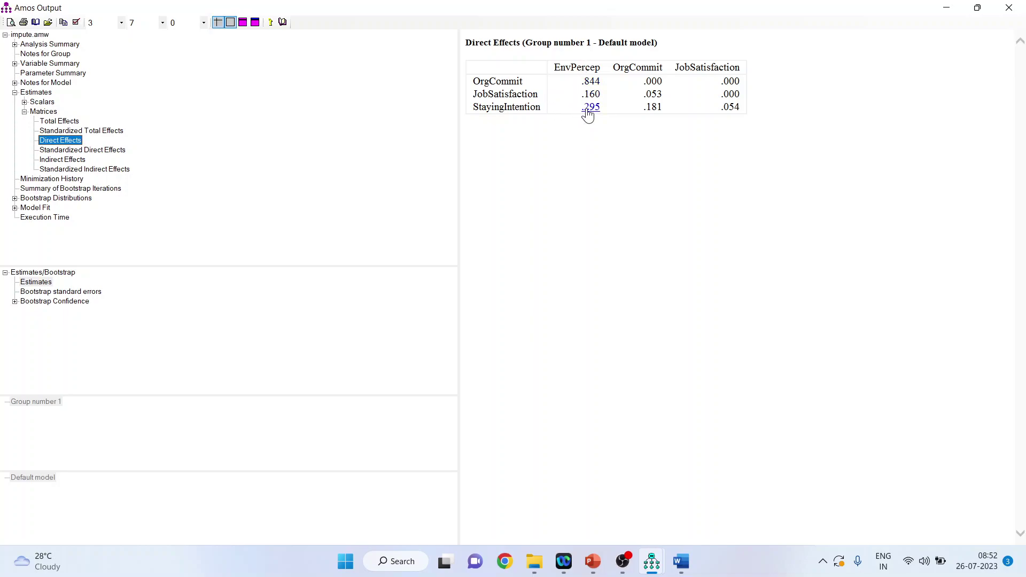
left_click(72, 160)
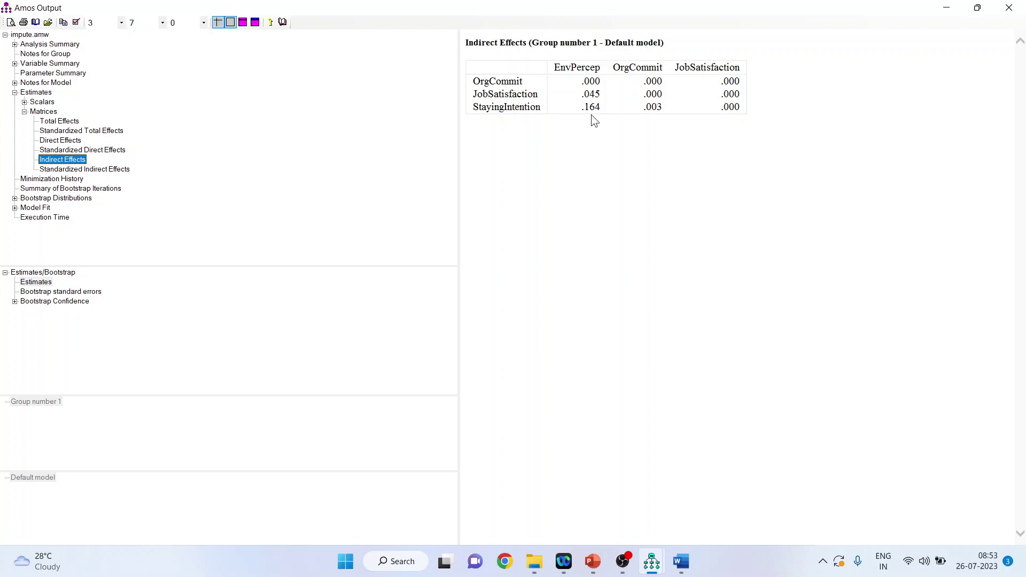
left_click(59, 121)
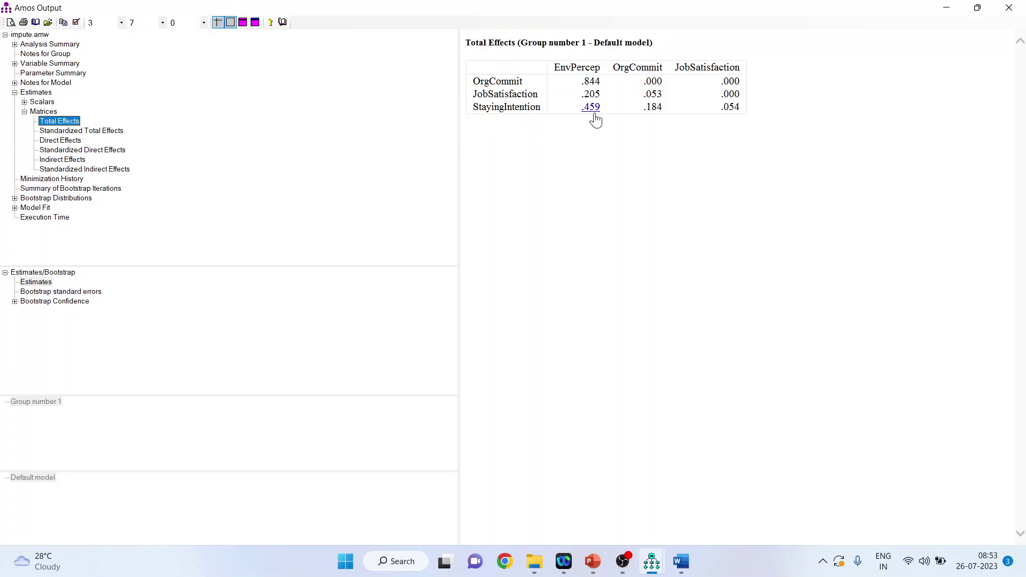
left_click(60, 140)
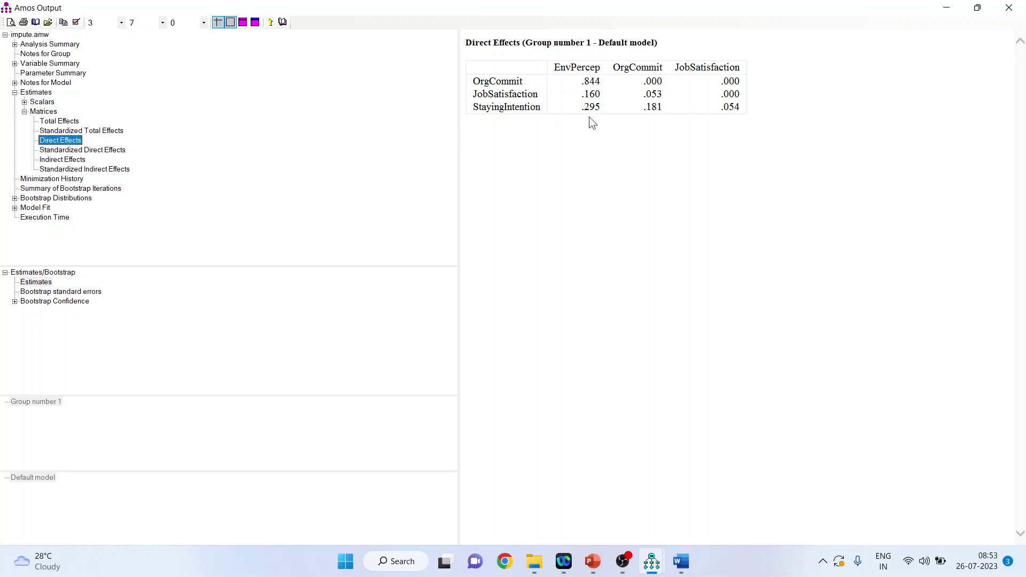
left_click(77, 161)
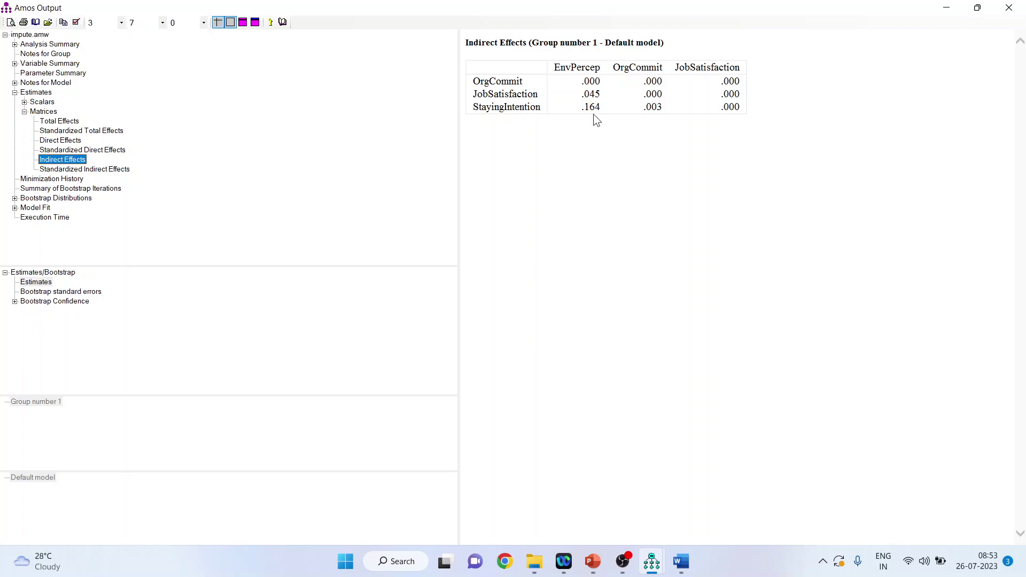
left_click(75, 123)
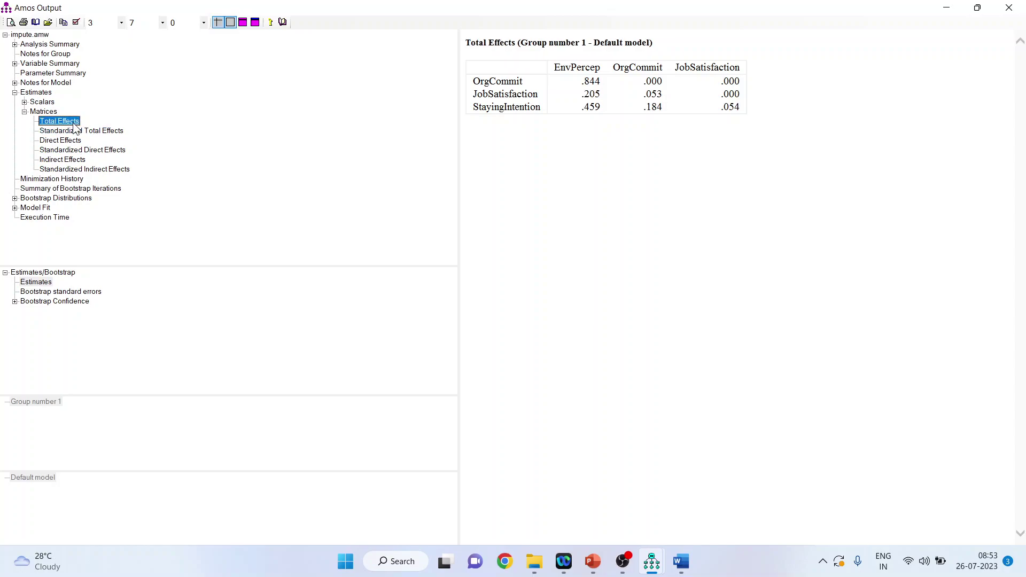
Step: Display the user-defined estimands with their bias-corrected percentile bootstrap confidence intervals
left_click(25, 102)
left_click(84, 152)
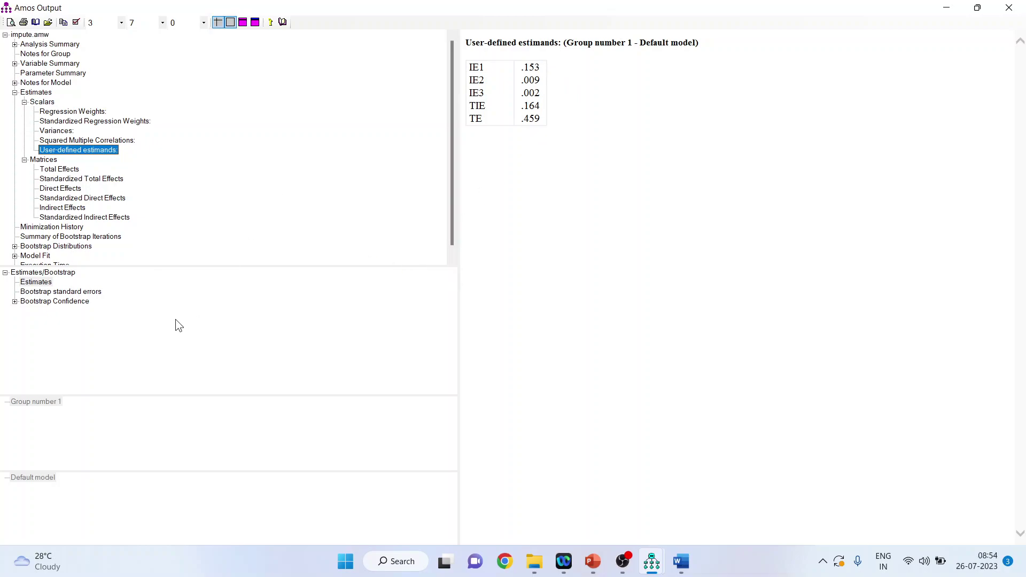
left_click(15, 301)
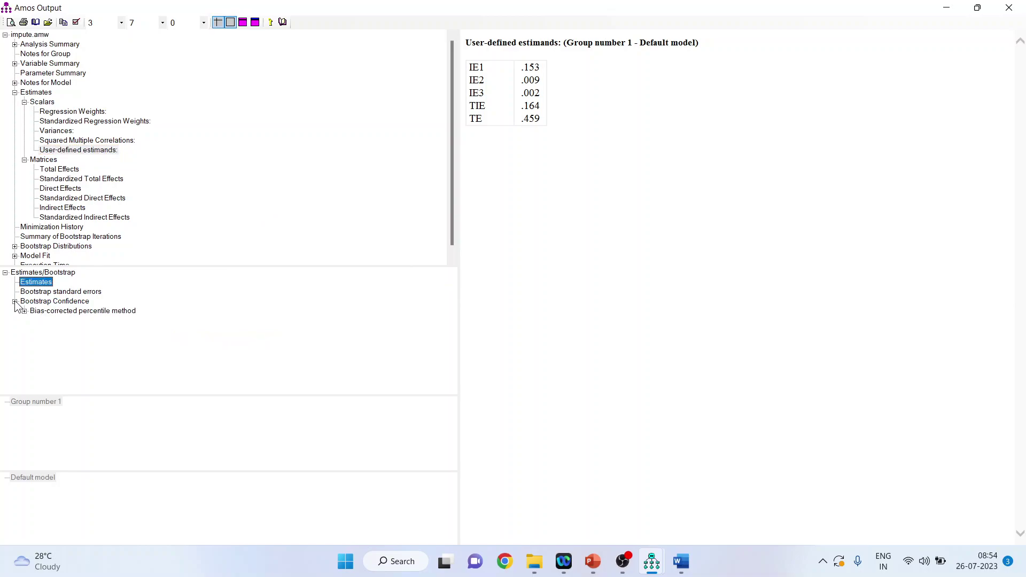
left_click(80, 311)
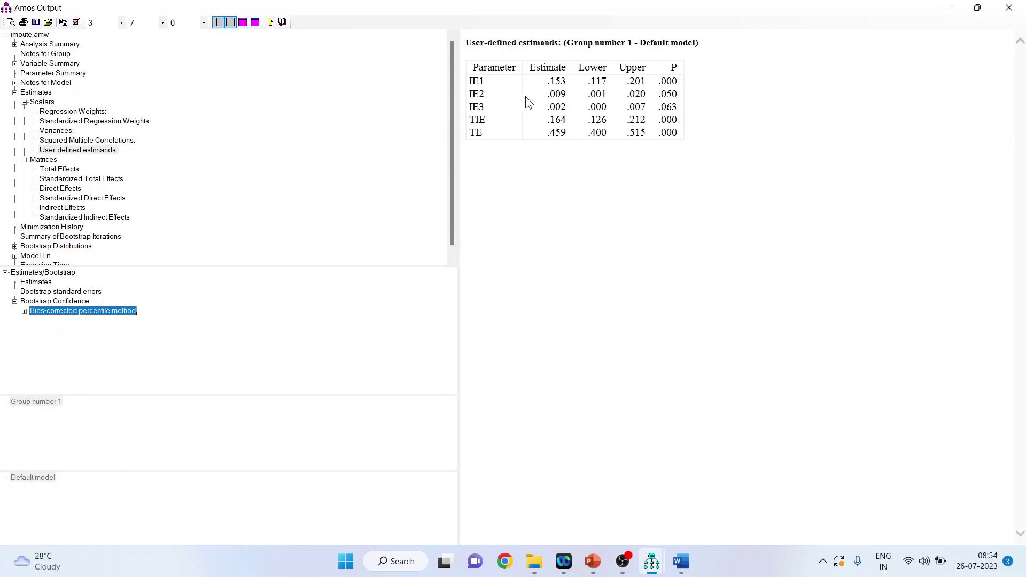
Step: Examine the lower and upper confidence bounds and P values of IE1, IE2 and IE3 in the user-defined estimands table
left_click(589, 81)
left_click_drag(589, 81, 646, 81)
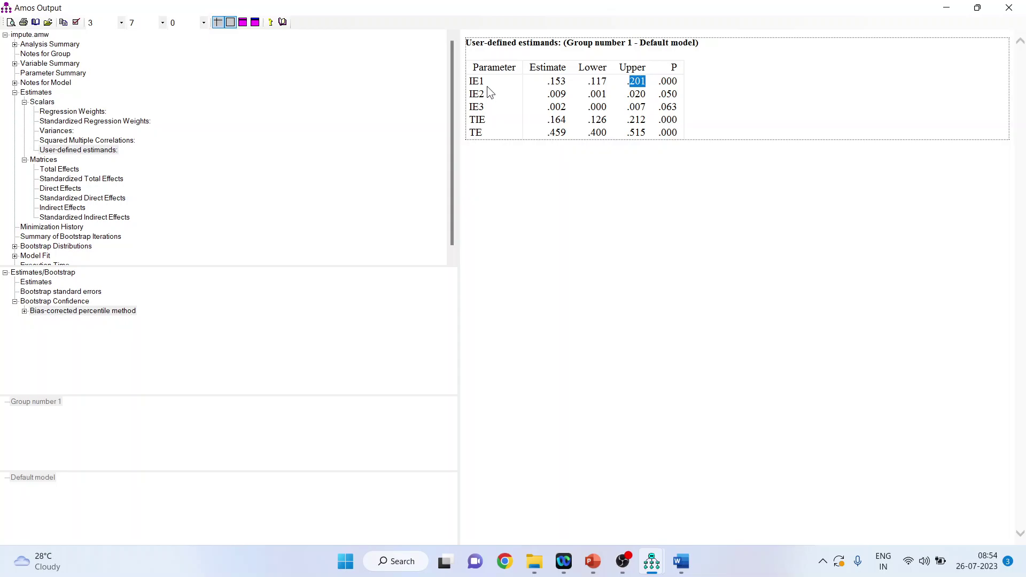
double_click(589, 97)
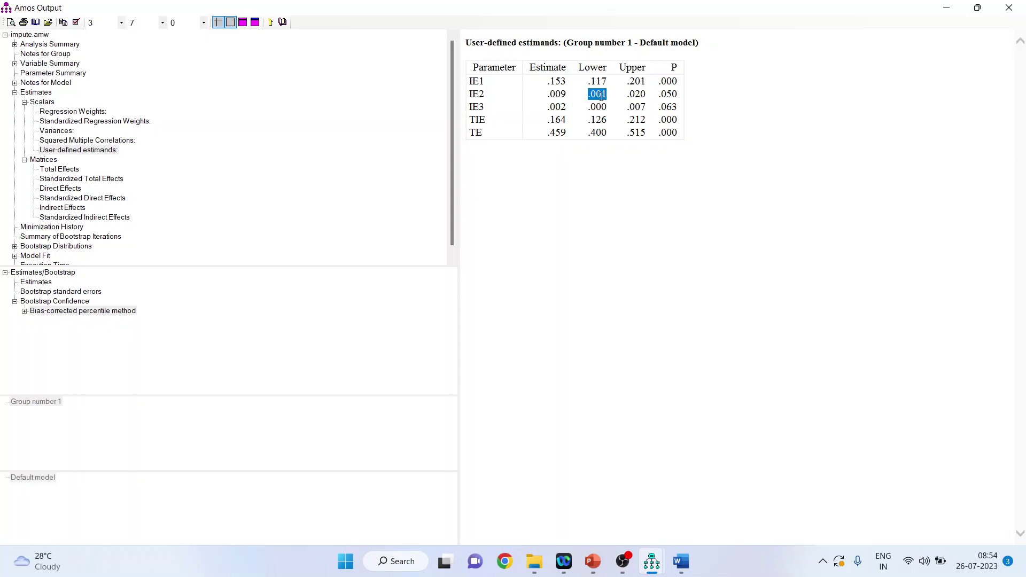
double_click(637, 94)
key("ctrl+c")
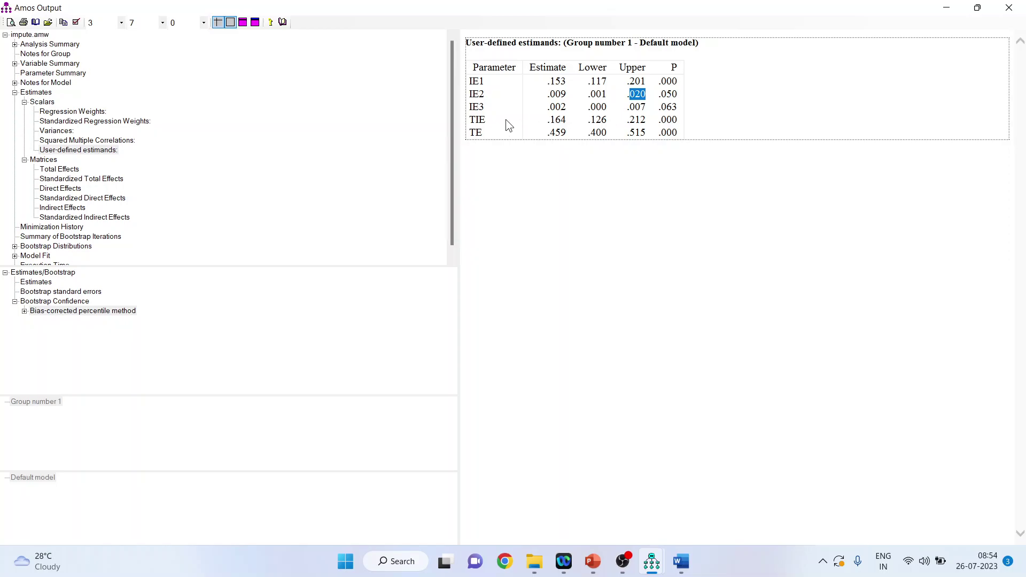
left_click(597, 107)
double_click(601, 107)
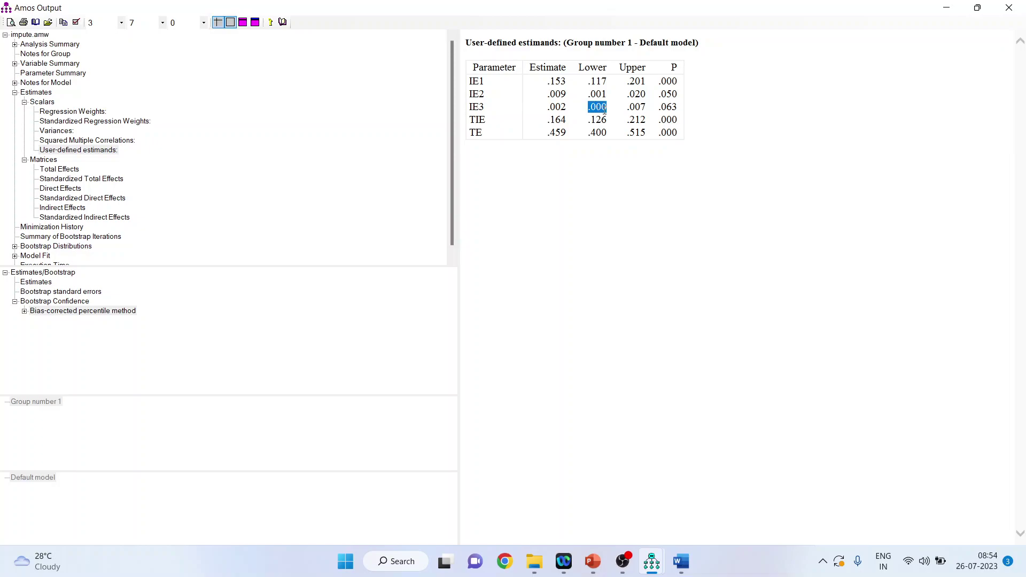
key("ctrl+c")
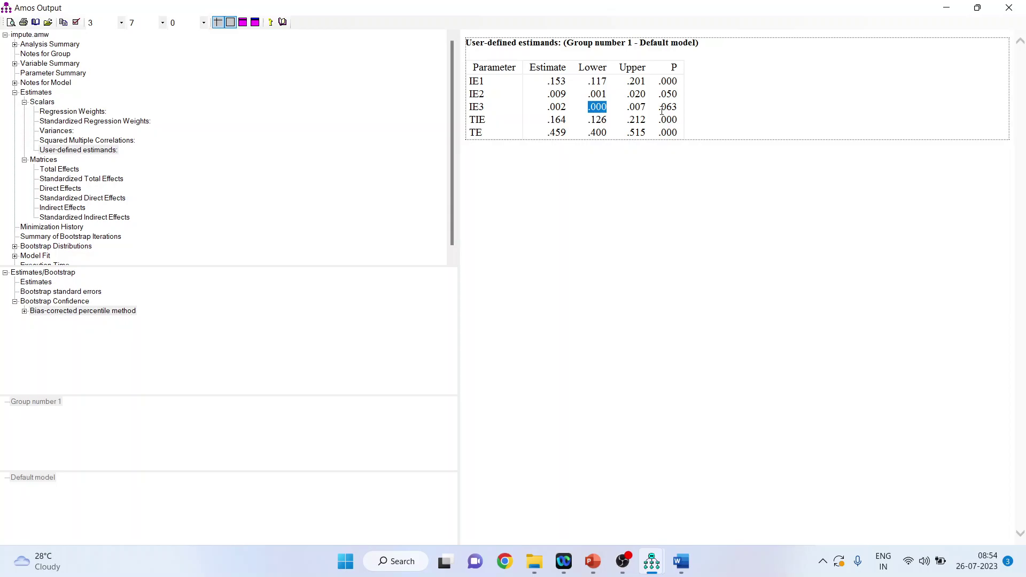
left_click_drag(658, 107, 678, 108)
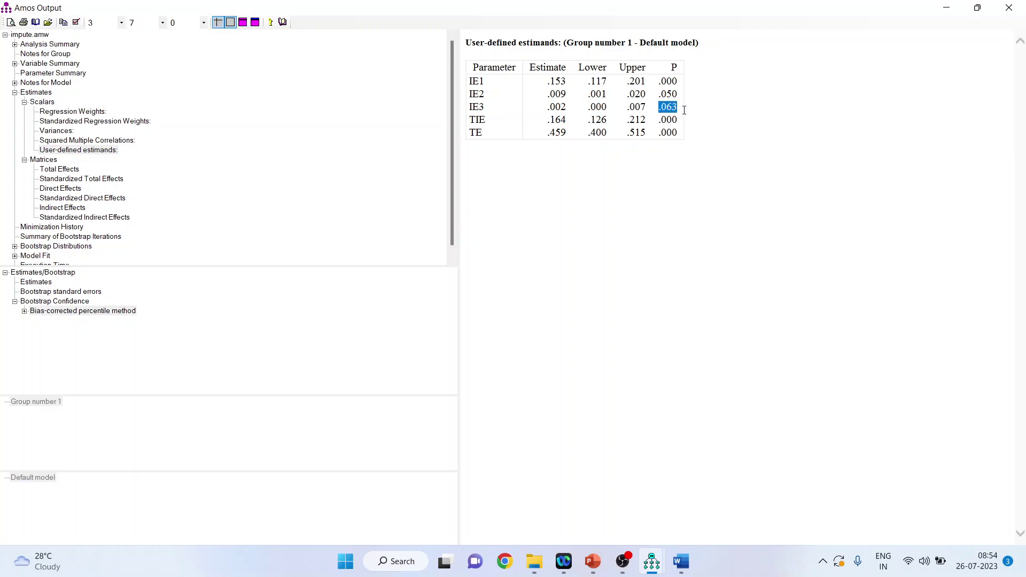
key("ctrl+c")
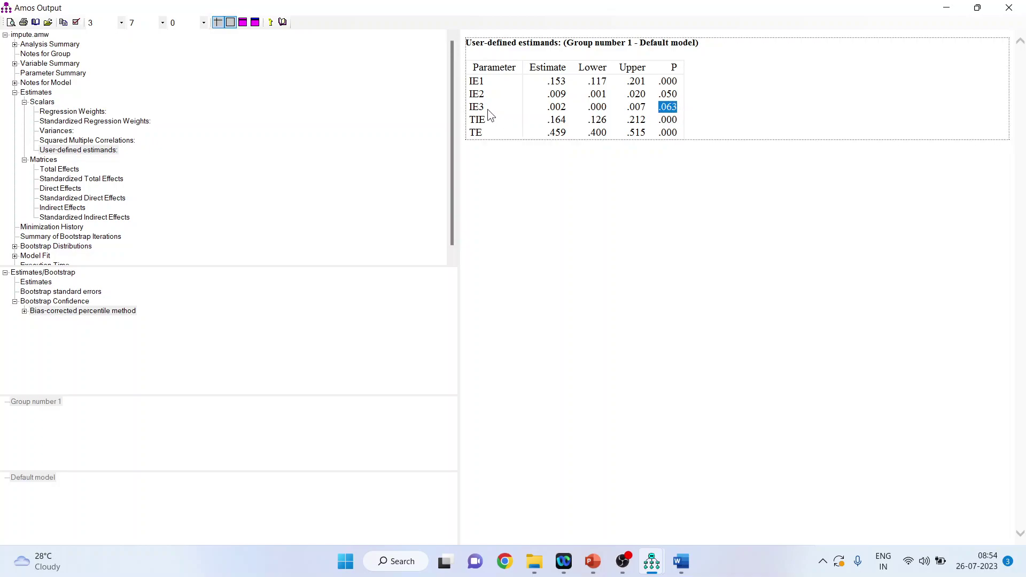
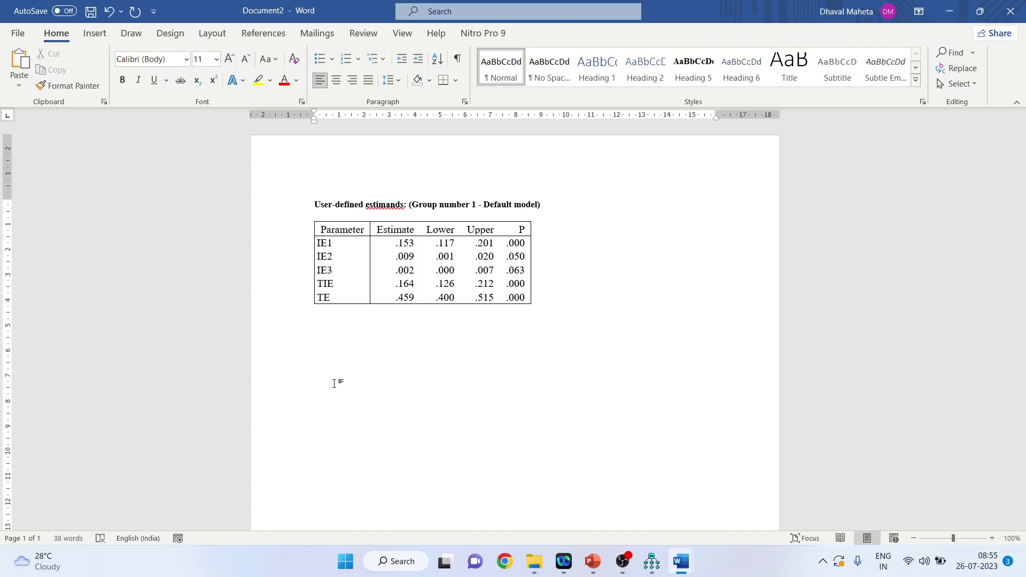
Step: In the Word document, write the line "+ + significant" below the estimands table
type("+ +")
scroll(464, 477, "up", 4)
type("si")
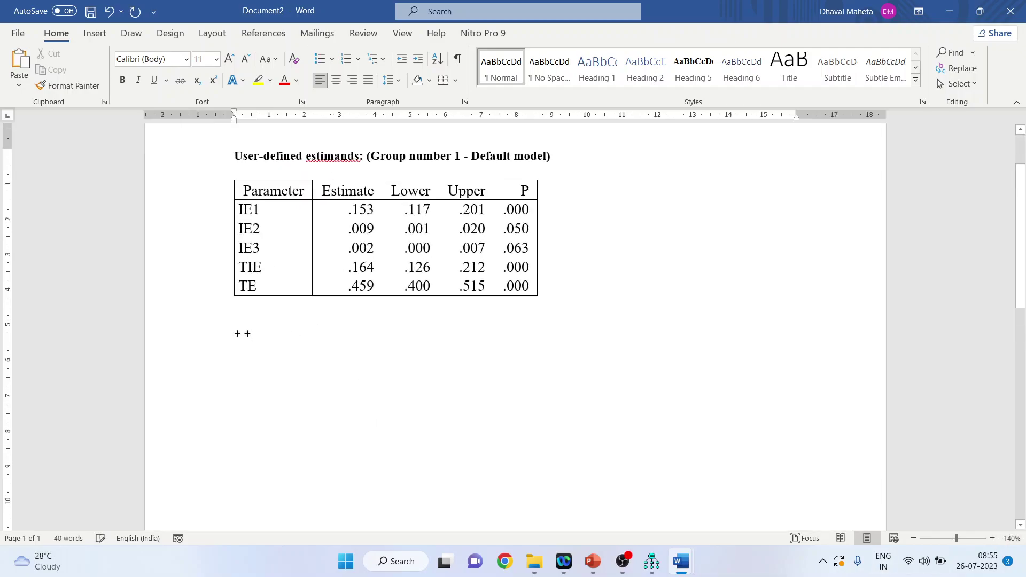
type("gnf")
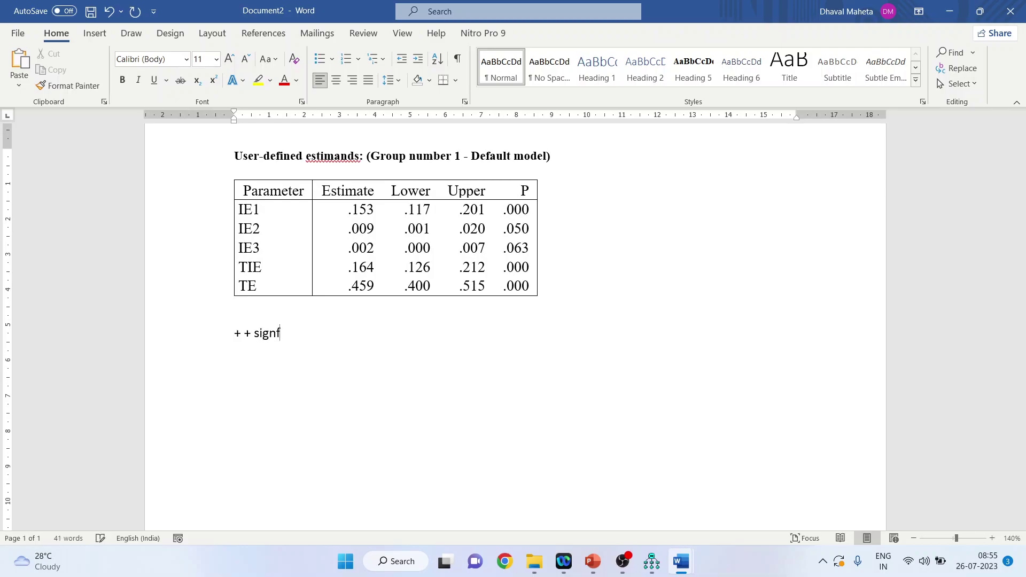
key("BackSpace")
type("ificant")
key("Return")
Step: Add the line "- - significant" as plain text, undoing the automatic bullet formatting
type("- -")
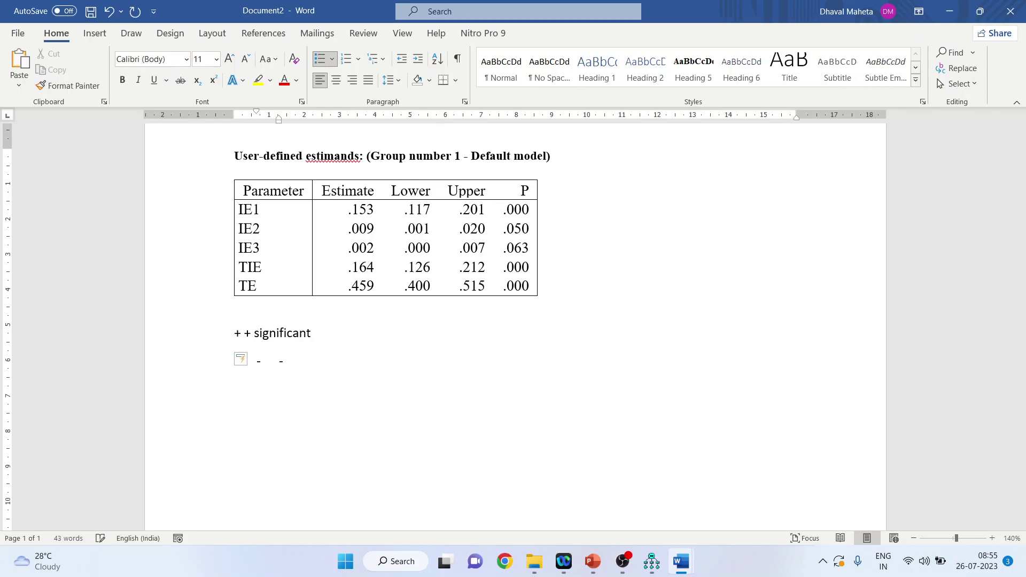
type(" significant")
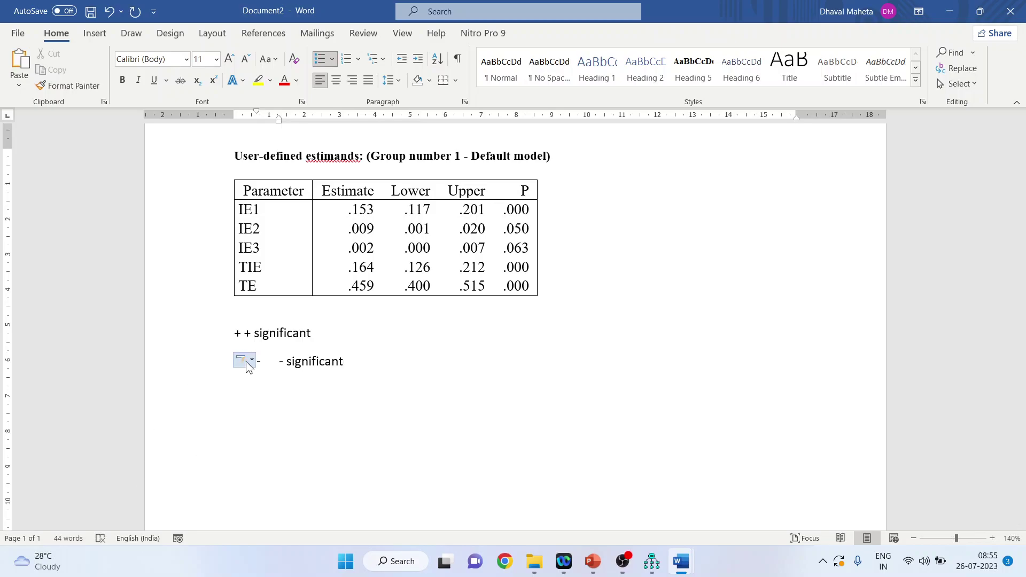
left_click(247, 365)
left_click(255, 375)
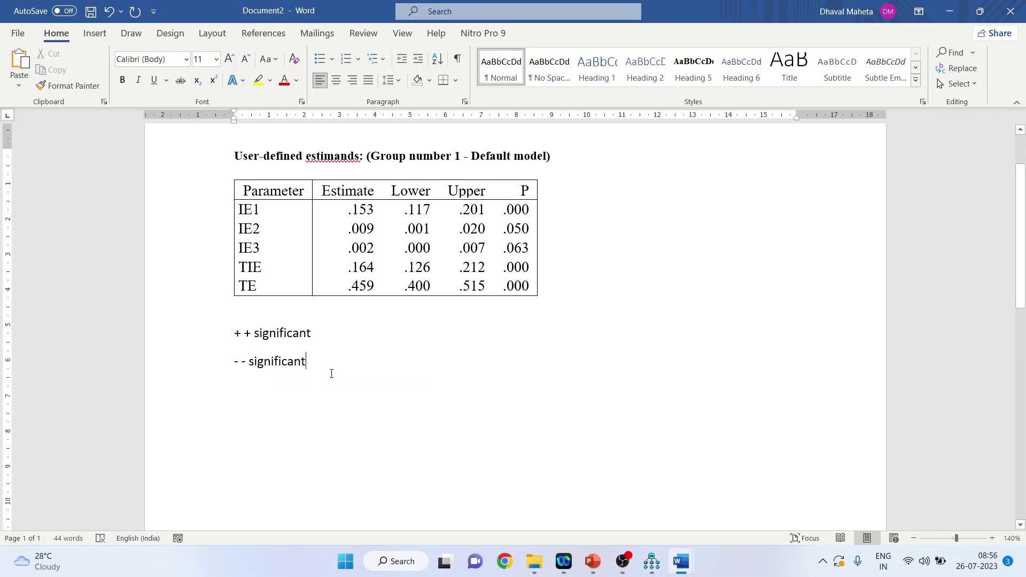
key("Return")
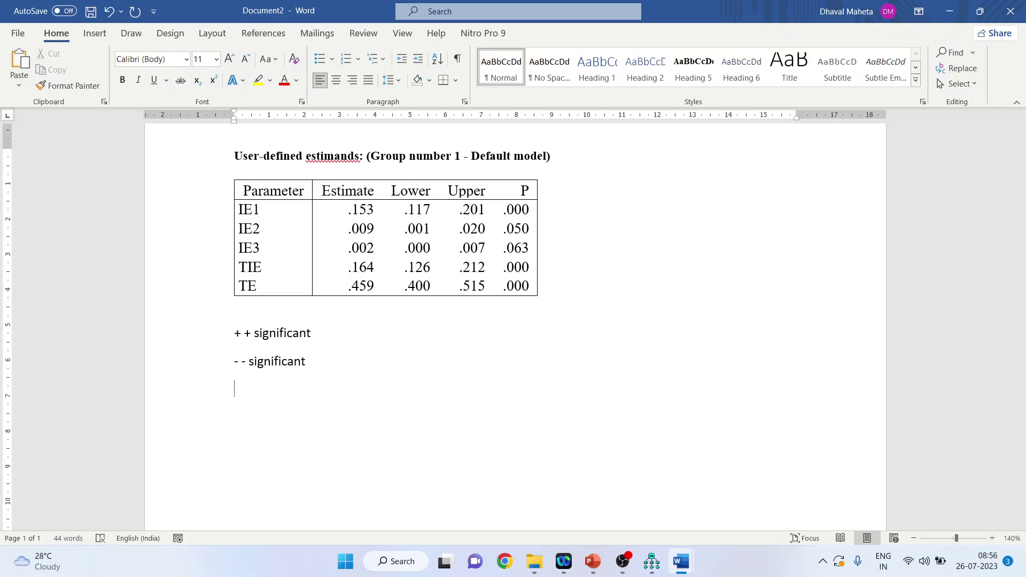
Step: Add the lines "+ - insignificant" and "- + insignificant", undoing the automatic bullet on the second one
type("+ - insignificant")
key("Return")
type("- ")
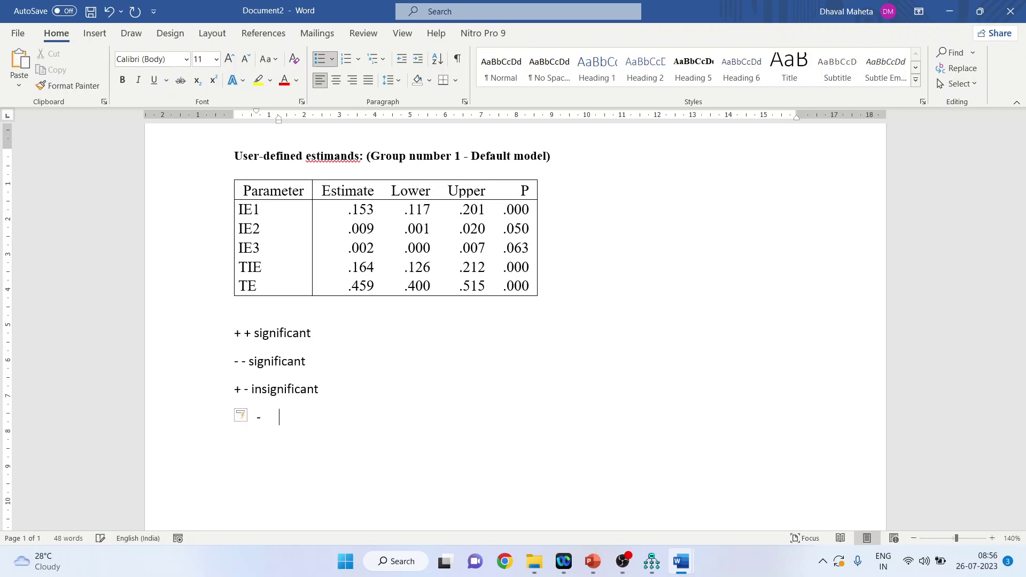
type("+ insignificant")
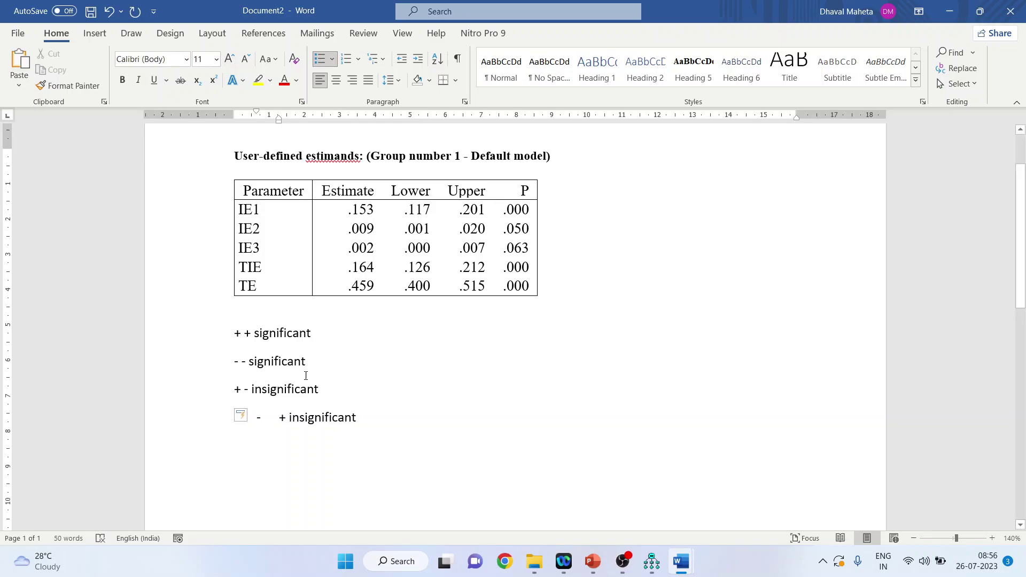
left_click(245, 415)
left_click(257, 433)
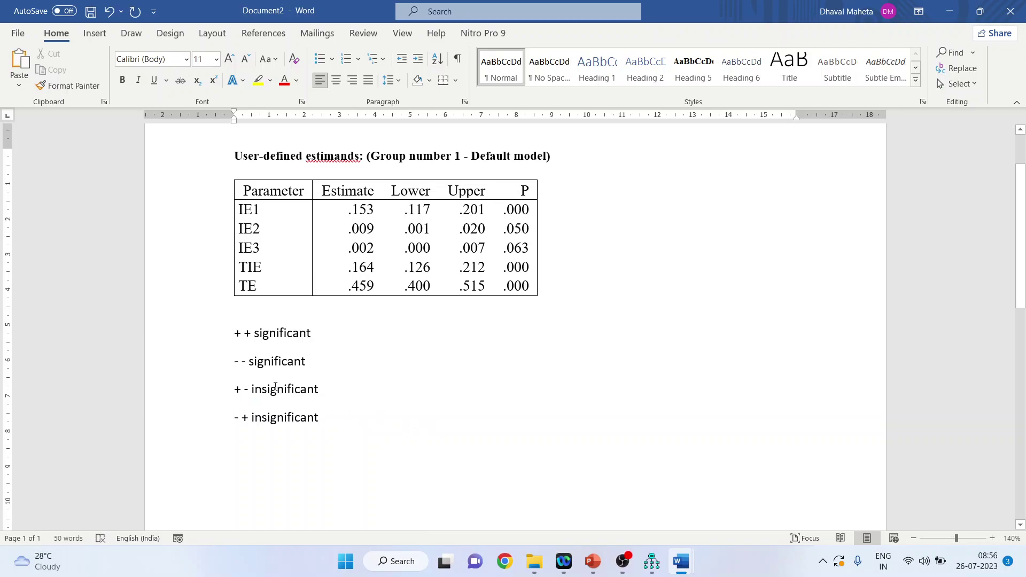
Step: Switch to the PowerPoint presentation and show slide 19 on the user-defined estimands as a full-screen slide show
key("alt+Tab")
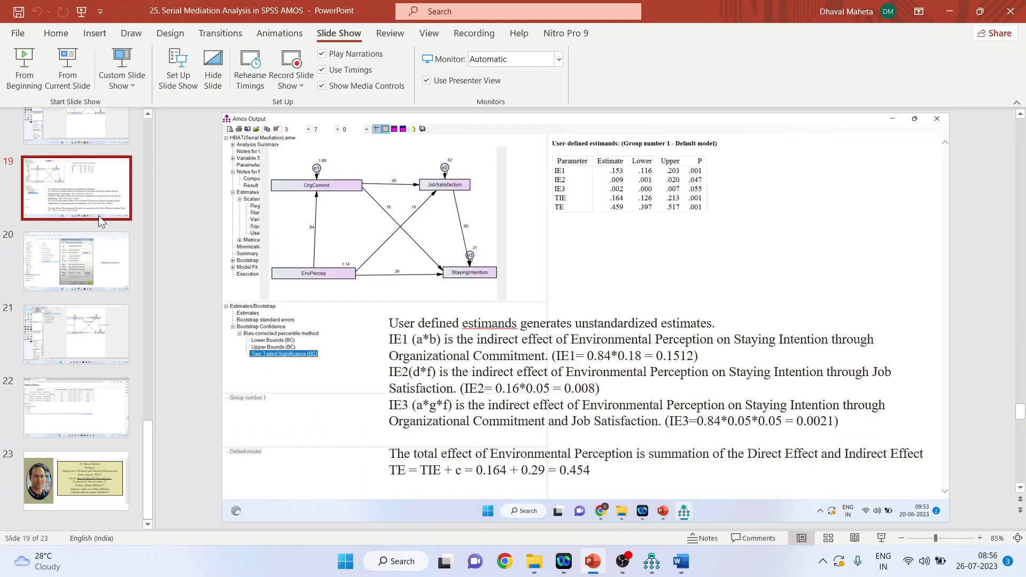
left_click(881, 538)
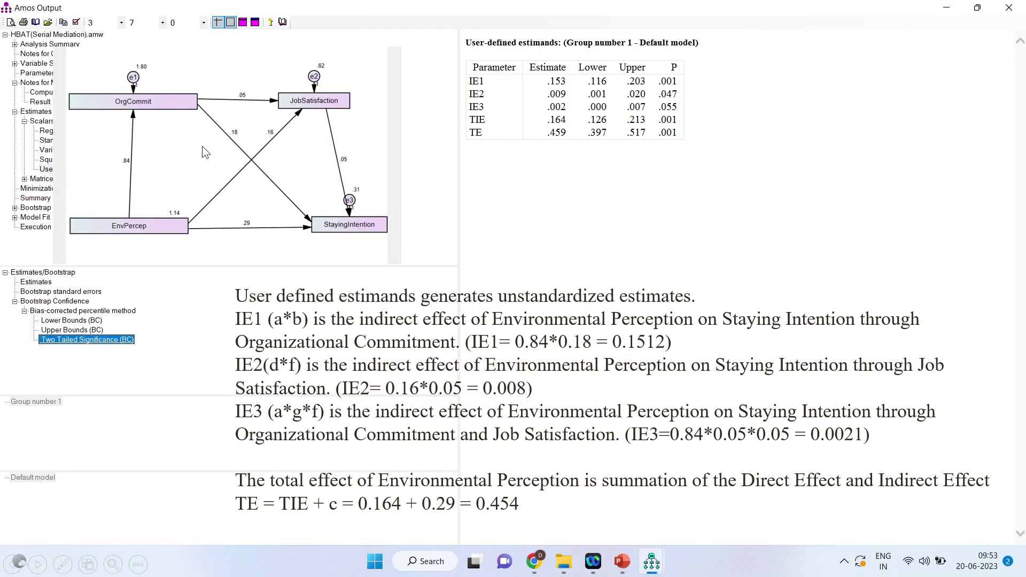
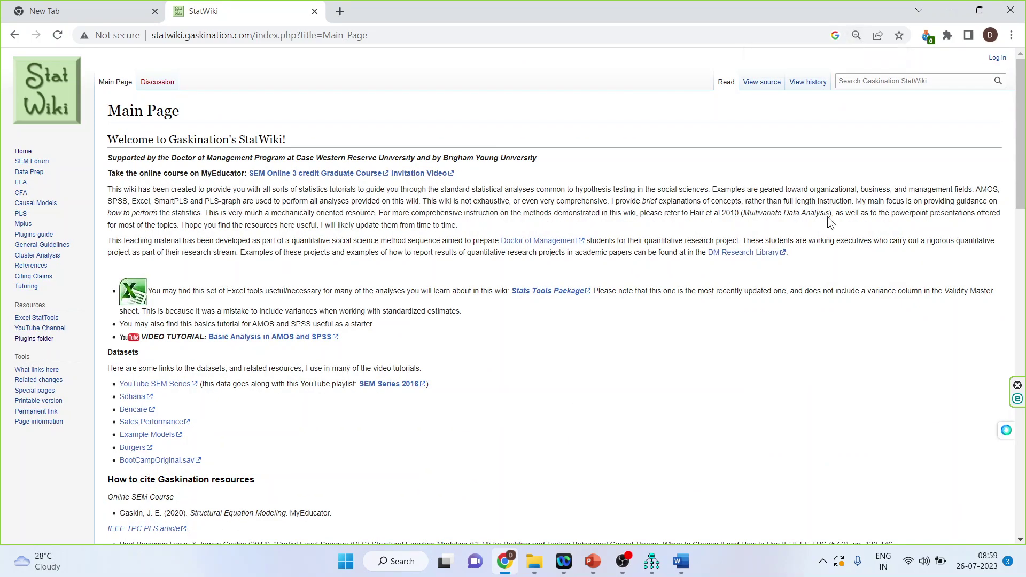
Step: Zoom the StatWiki main page in Chrome to 100% and open its Plugins folder
left_click(1011, 36)
left_click(972, 193)
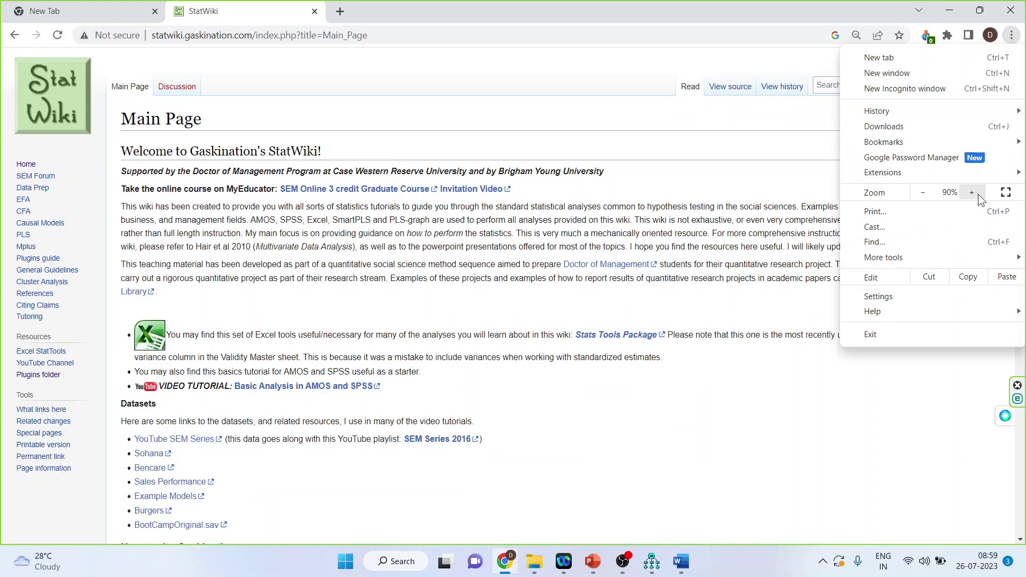
left_click(977, 194)
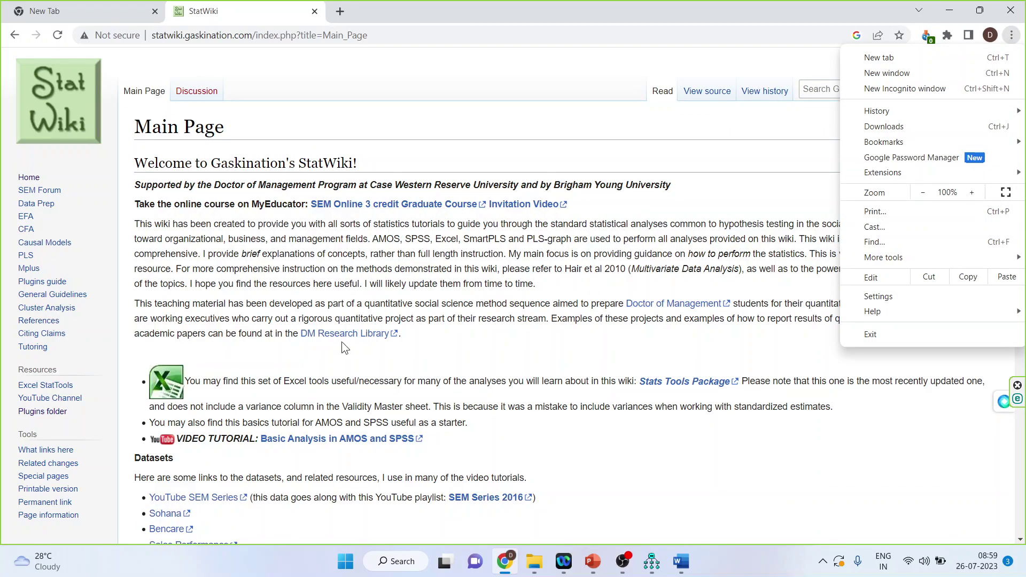
left_click(47, 414)
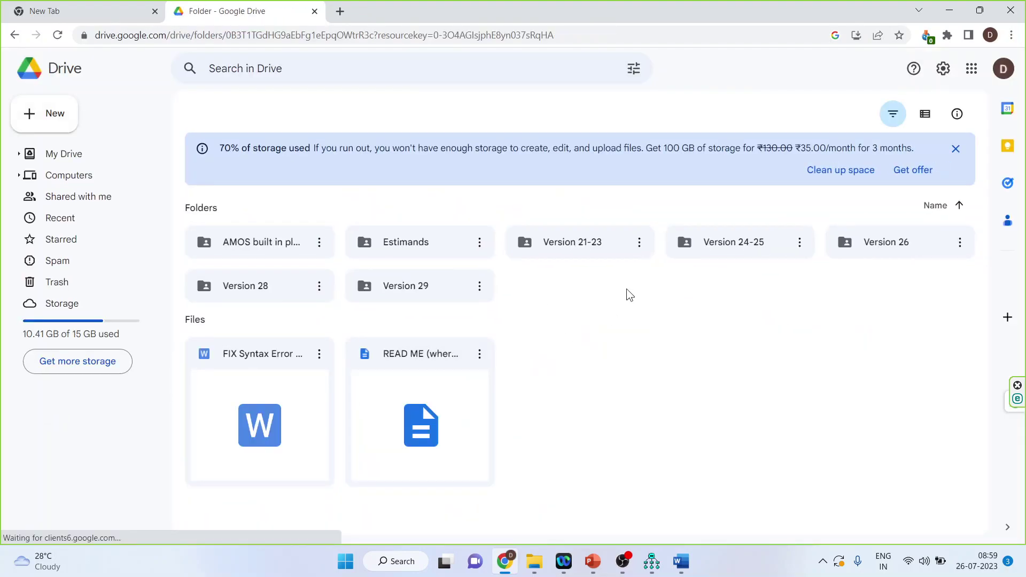
Step: Download IndirectEffects.dll from the Version 24-25 folder and keep the file despite the browser warning
double_click(700, 277)
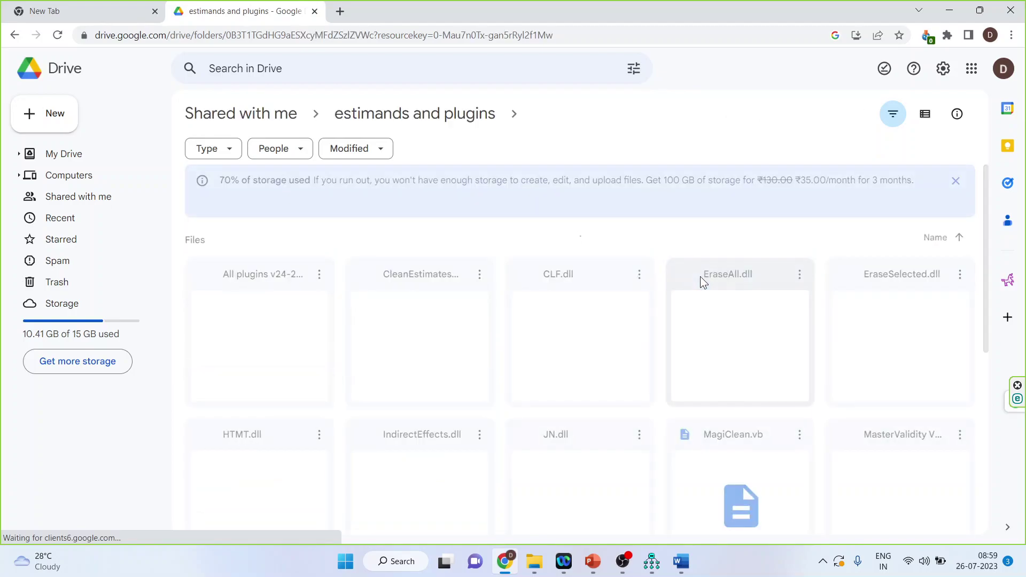
scroll(638, 373, "down", 4)
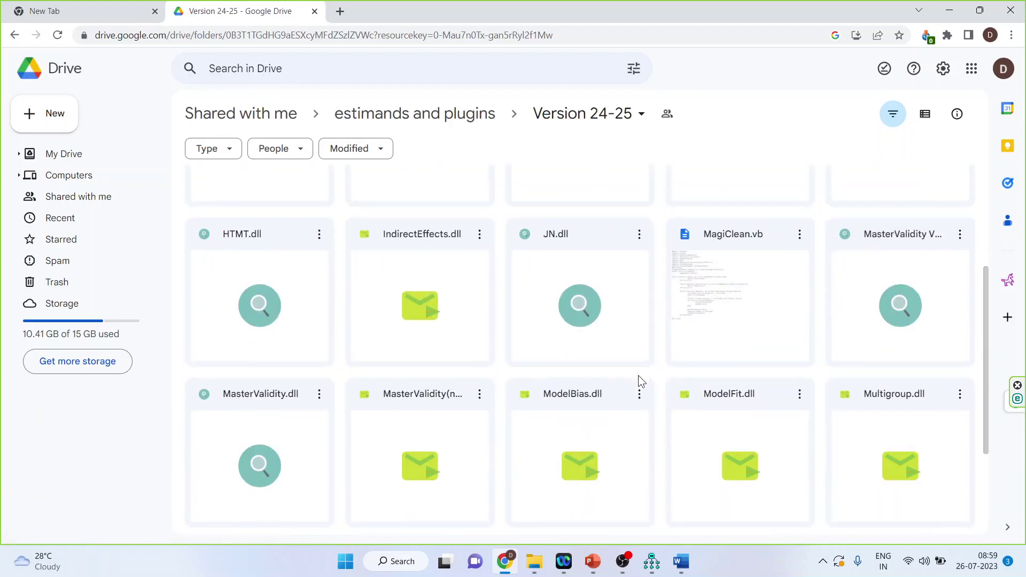
scroll(641, 381, "up", 2)
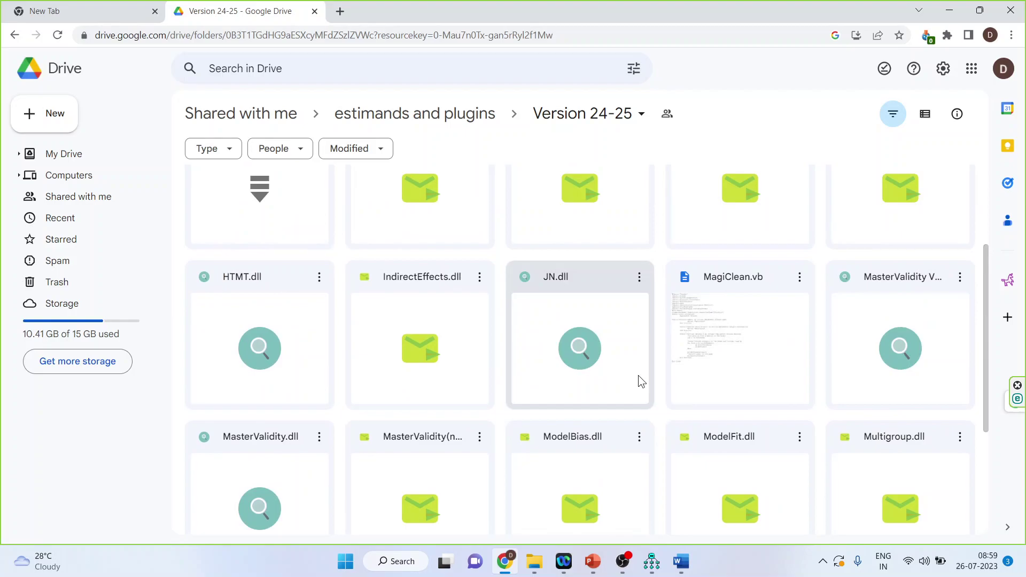
left_click(422, 356)
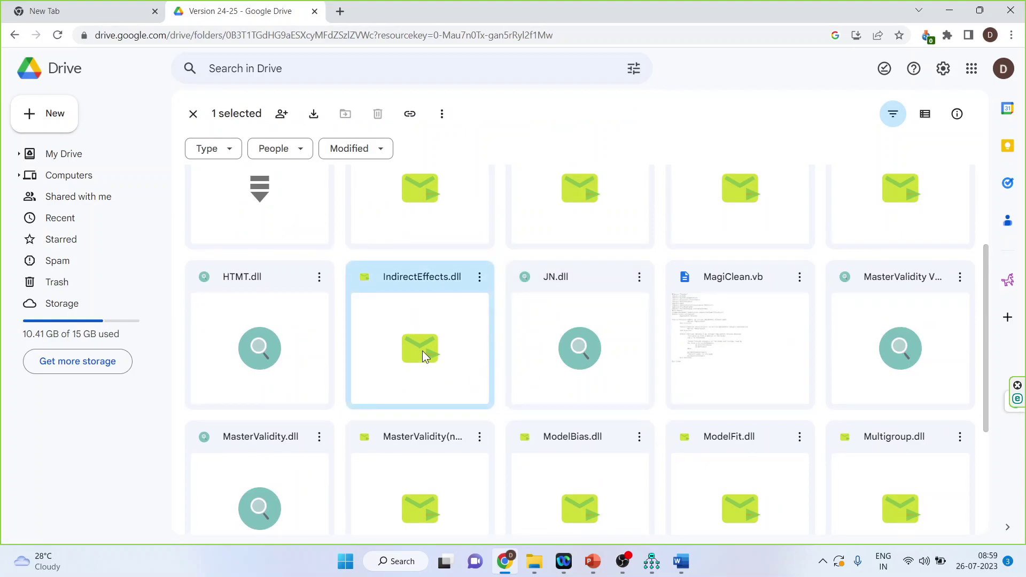
double_click(423, 351)
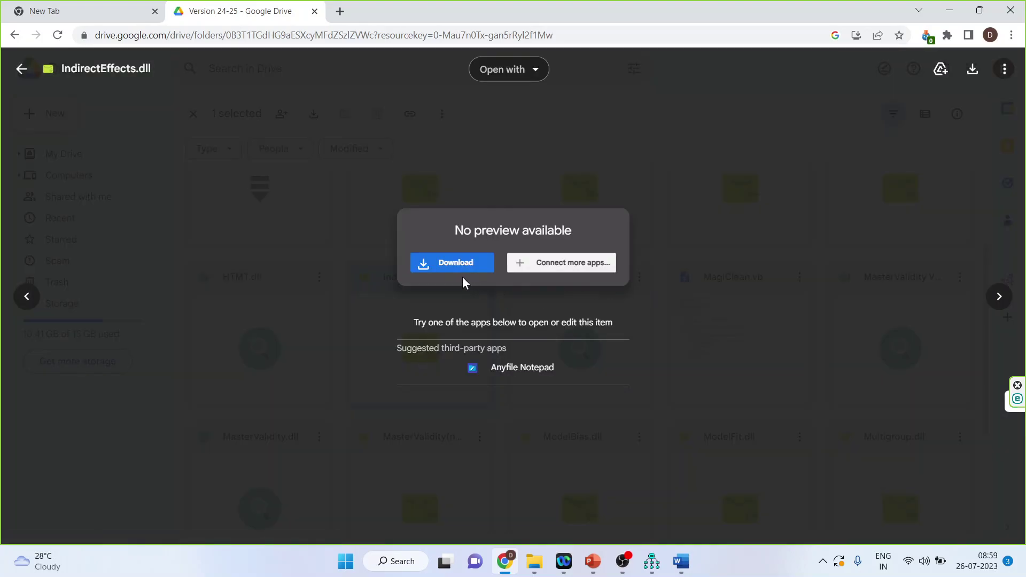
left_click(454, 268)
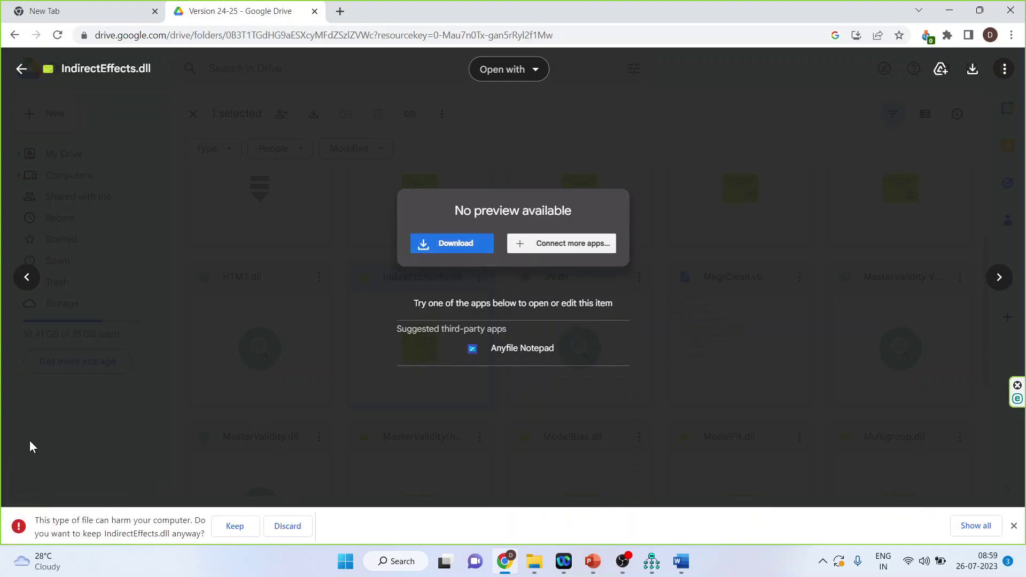
left_click(235, 527)
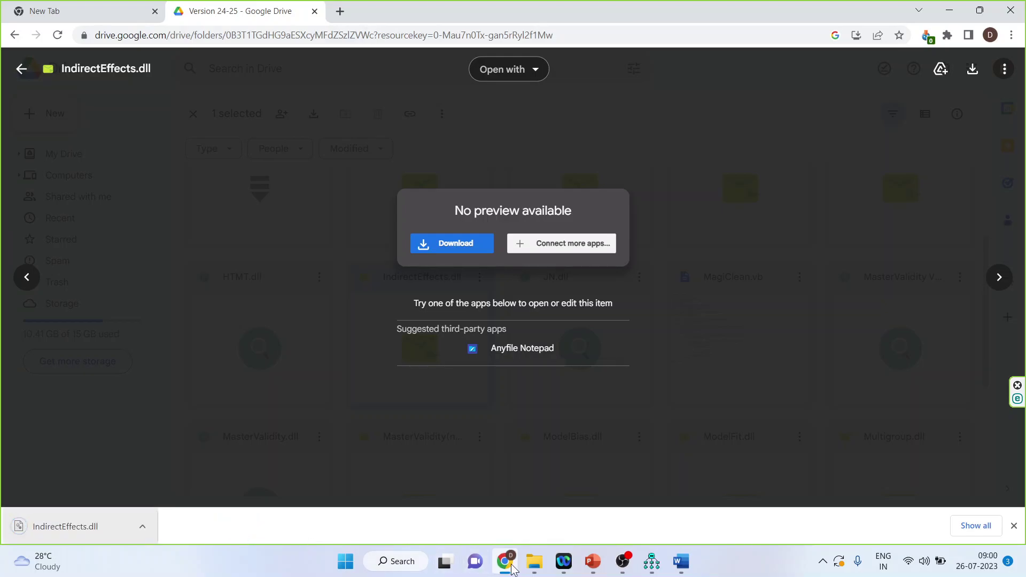
Step: In File Explorer, unblock the downloaded IndirectEffects.dll through its properties in the Downloads folder
left_click(534, 561)
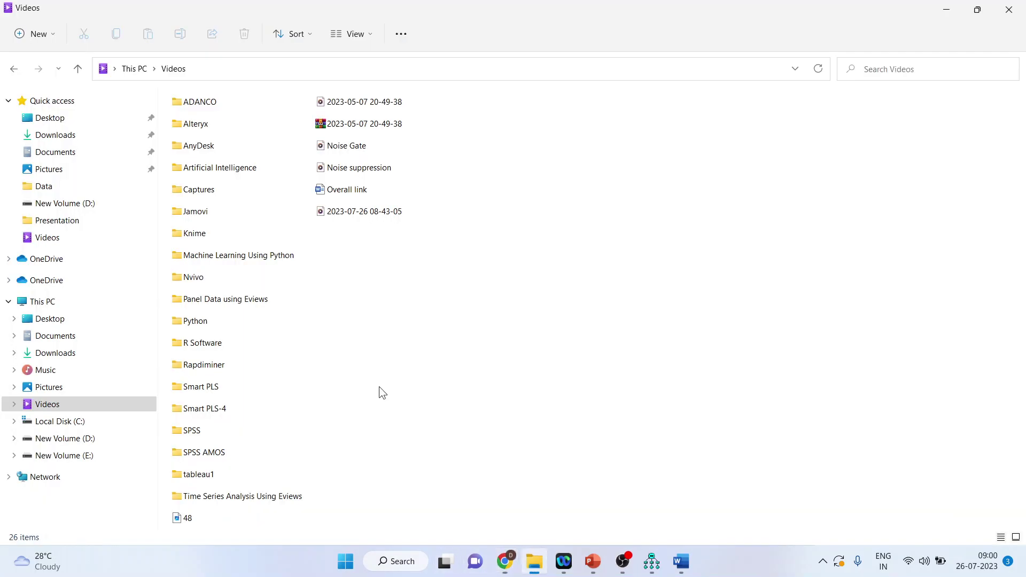
left_click(54, 136)
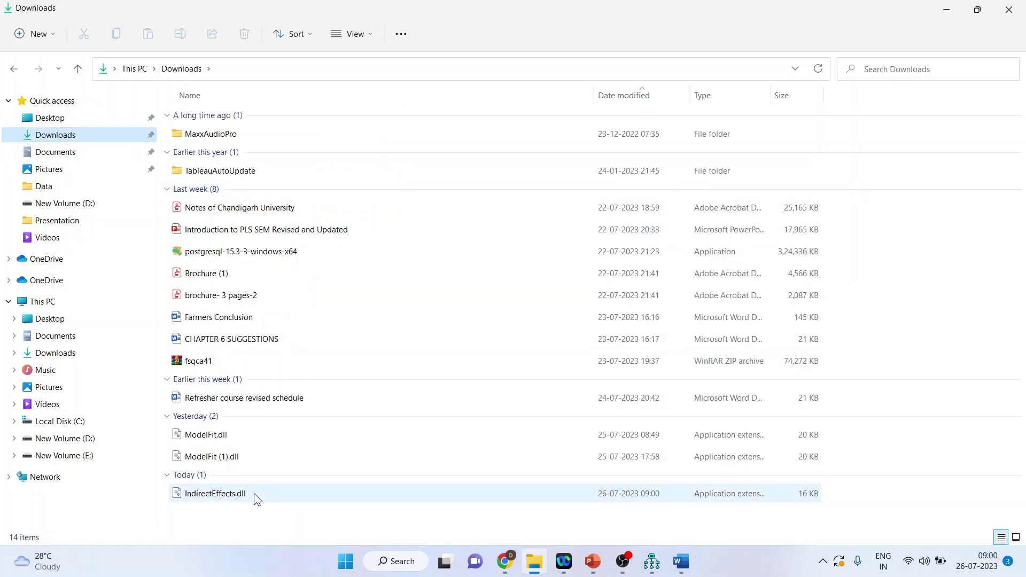
left_click(253, 493)
right_click(253, 492)
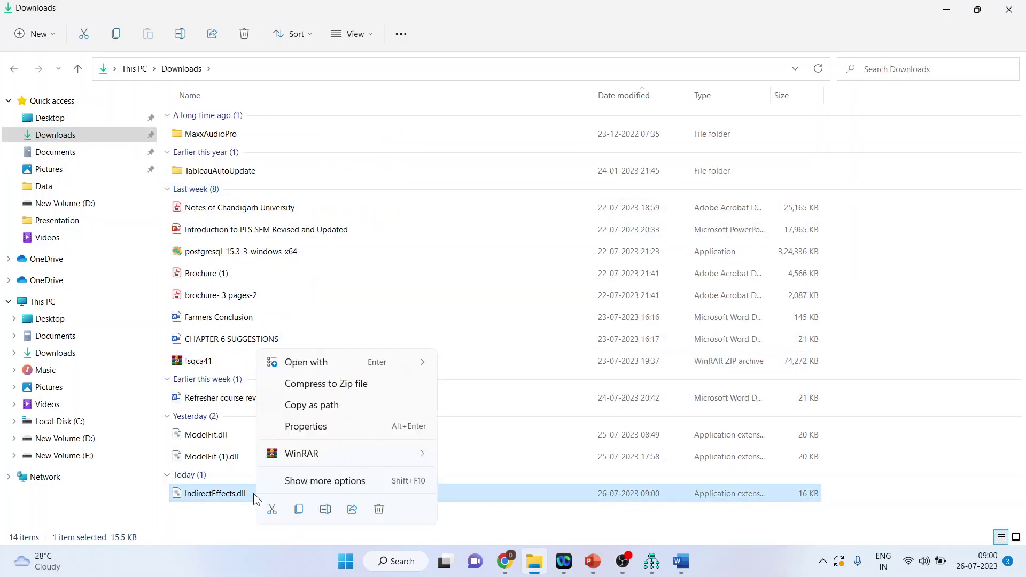
left_click(312, 431)
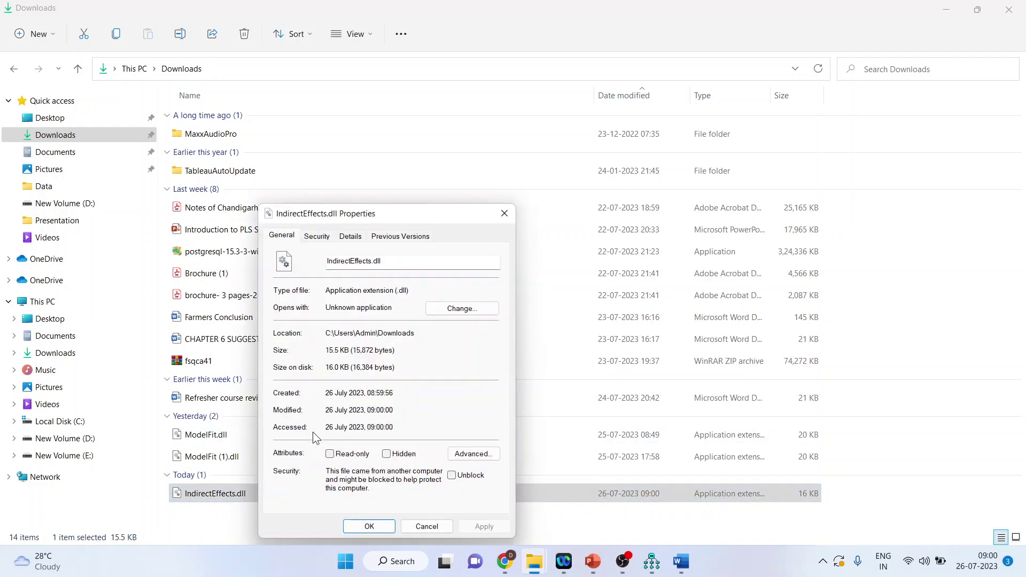
left_click(452, 476)
left_click(478, 526)
left_click(368, 527)
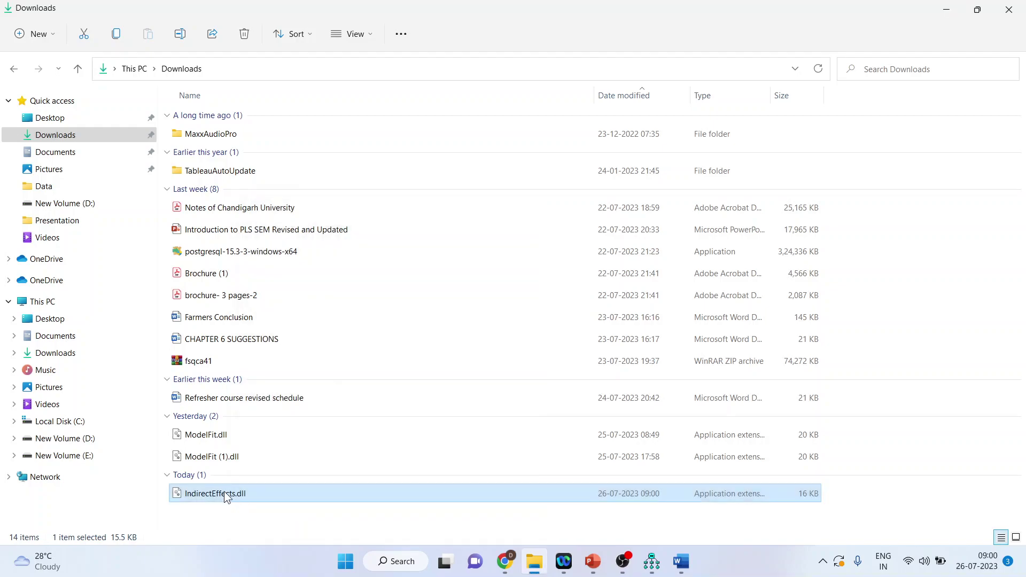
Step: Copy IndirectEffects.dll from Downloads and go to the Admin user's AppData\Local folder on the C: drive
right_click(224, 491)
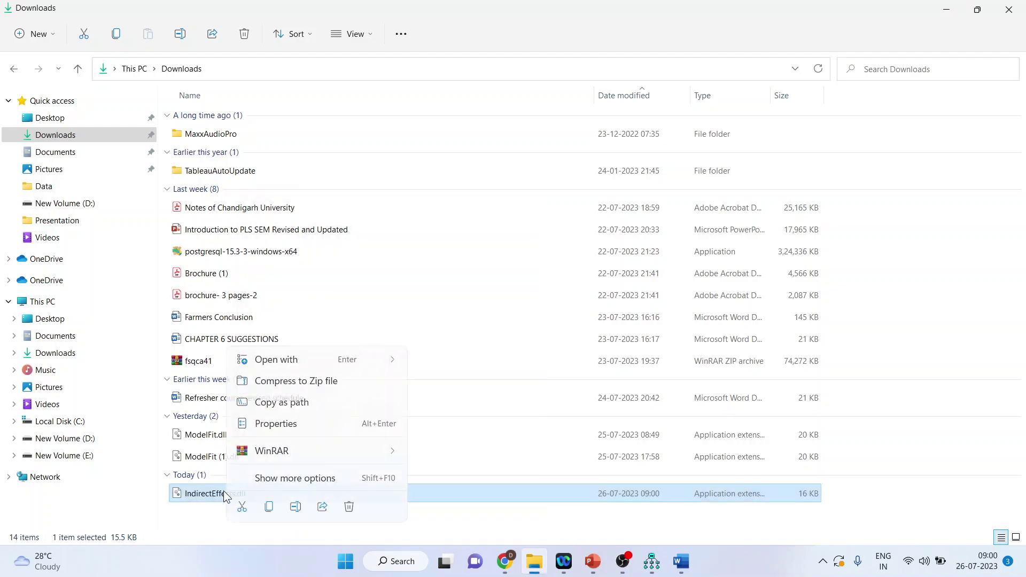
left_click(267, 504)
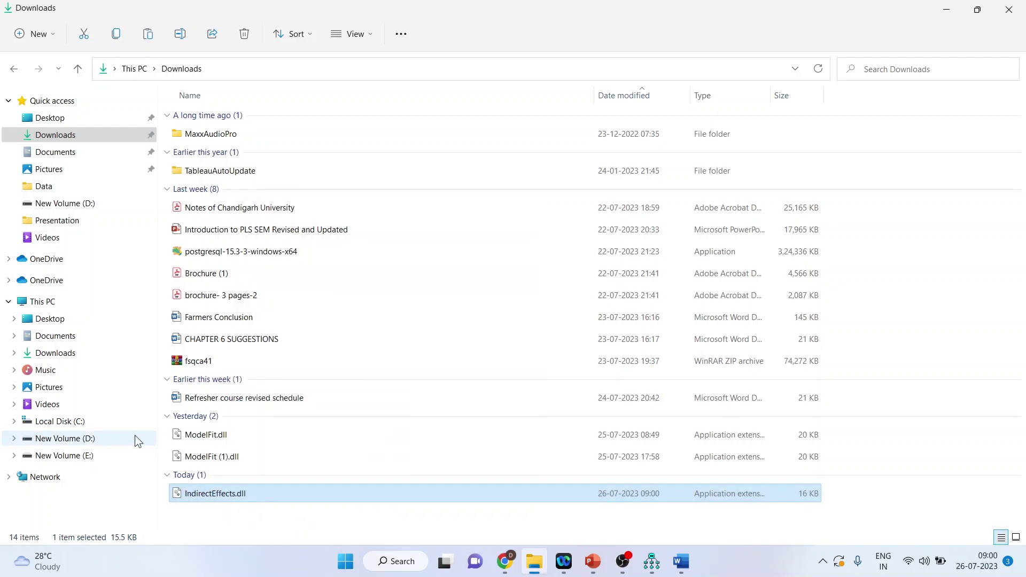
left_click(80, 424)
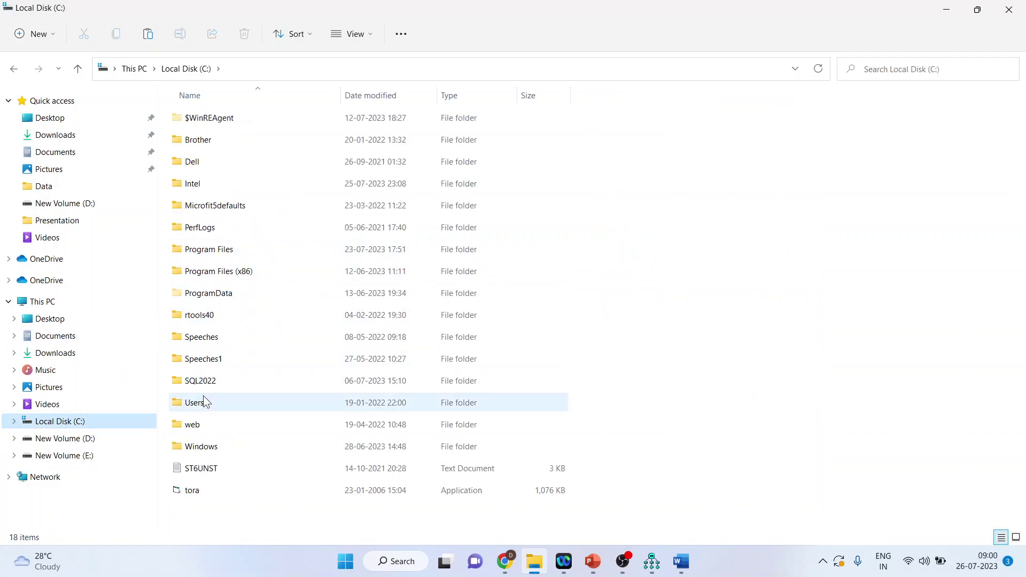
double_click(203, 404)
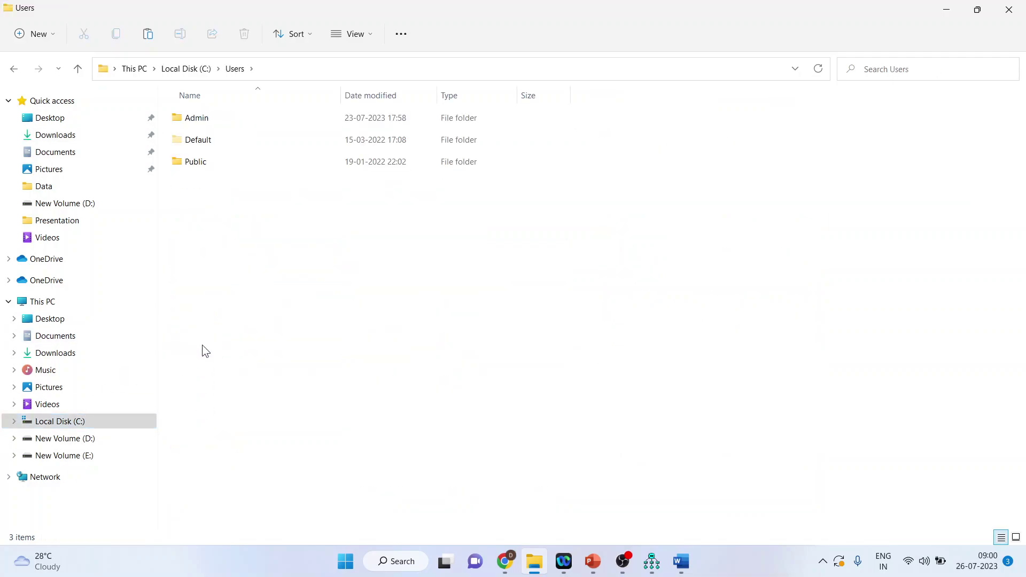
double_click(209, 121)
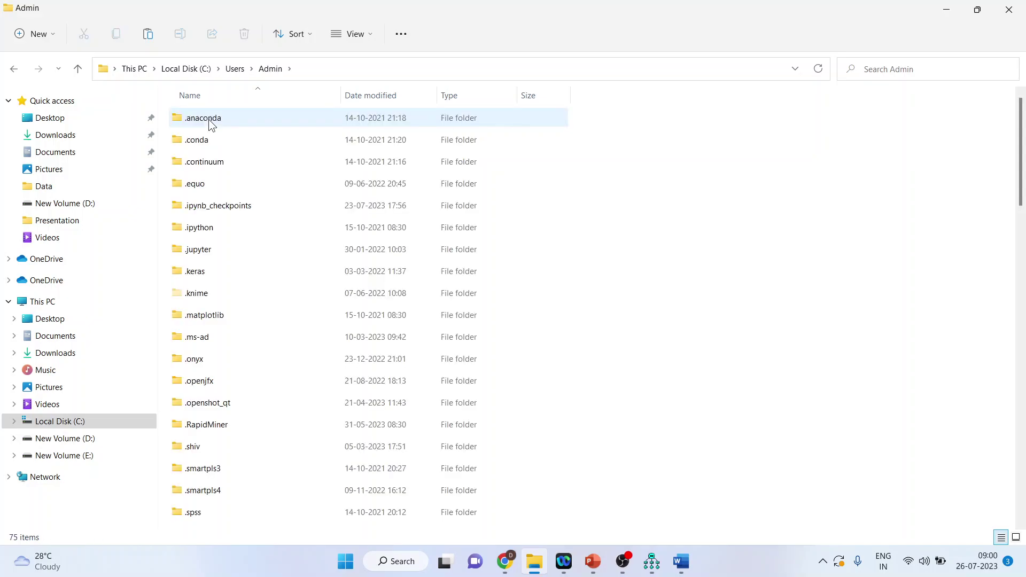
scroll(251, 326, "down", 5)
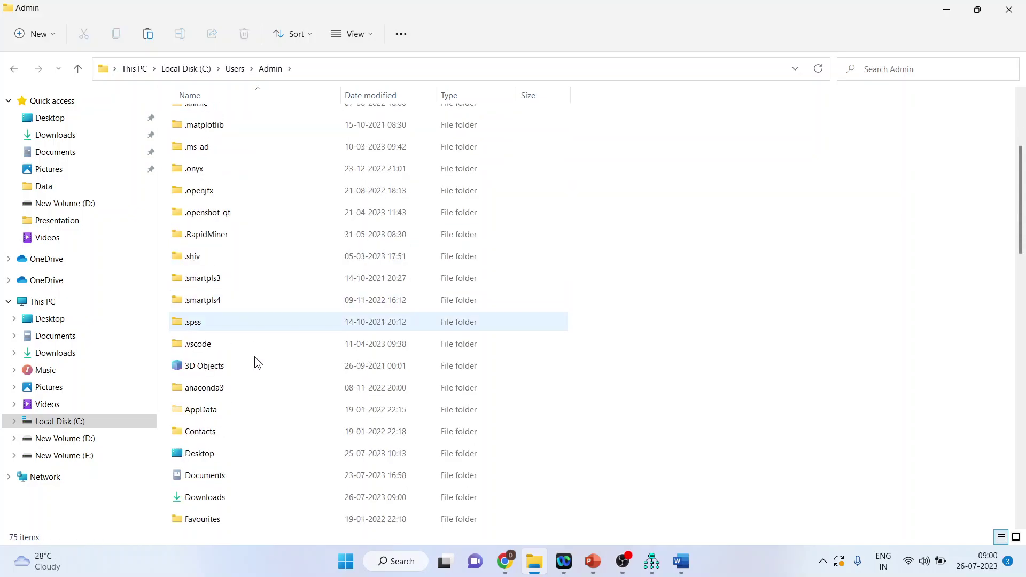
double_click(241, 408)
double_click(208, 138)
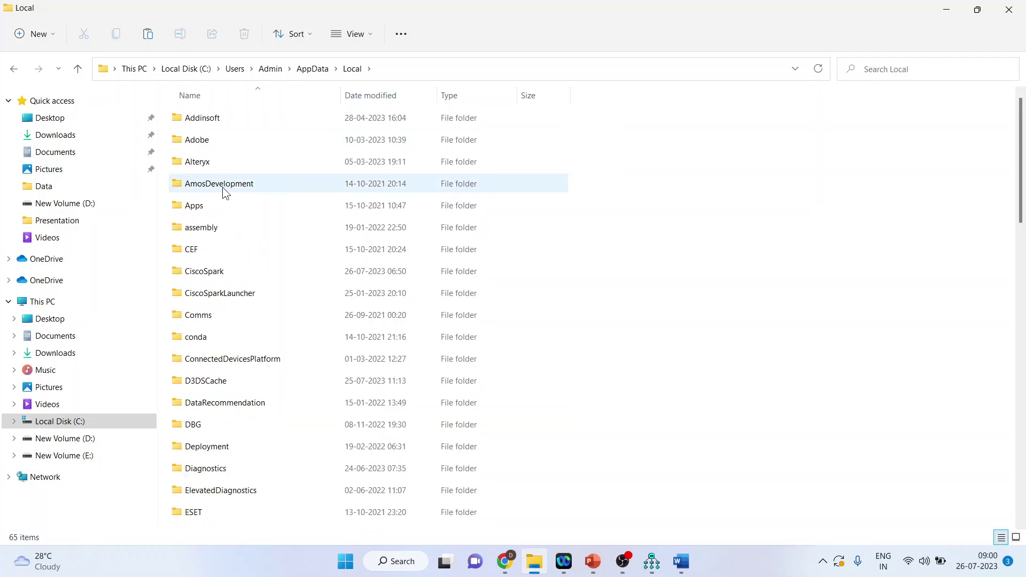
Step: Open the Amos 24 Plugins folder inside AmosDevelopment, where the IndirectEffects.dll plugin belongs
double_click(222, 187)
double_click(207, 120)
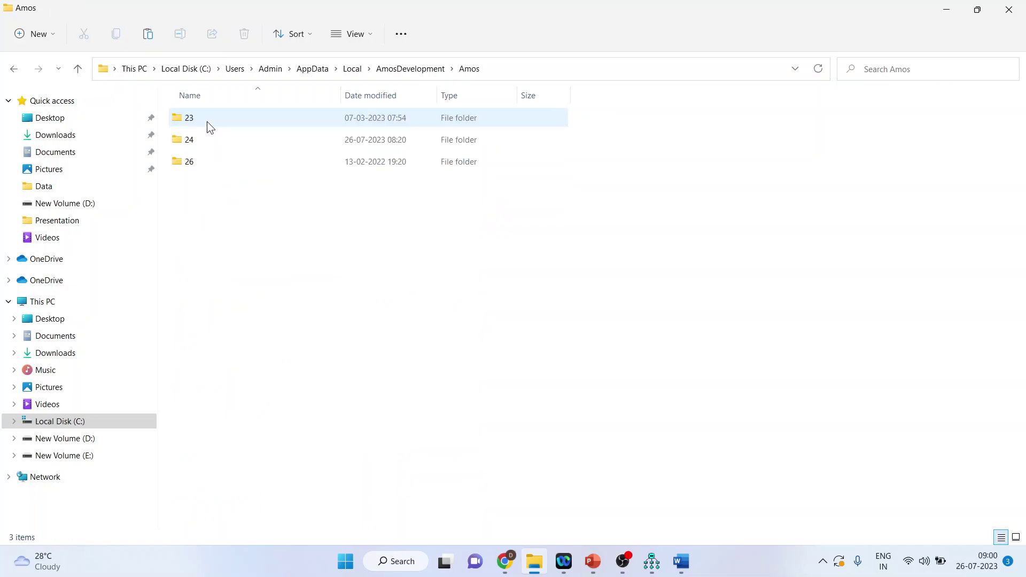
double_click(208, 140)
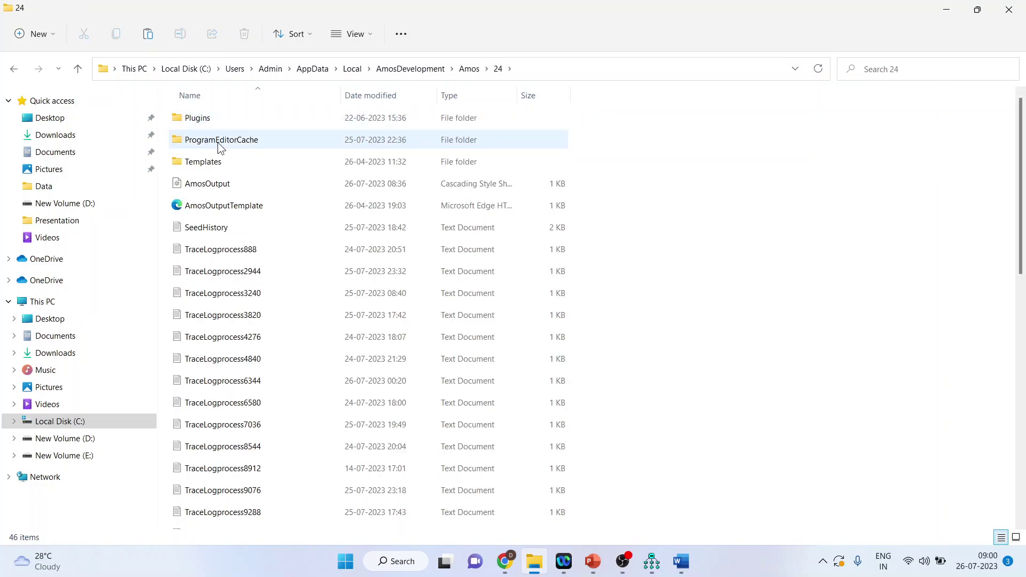
double_click(217, 121)
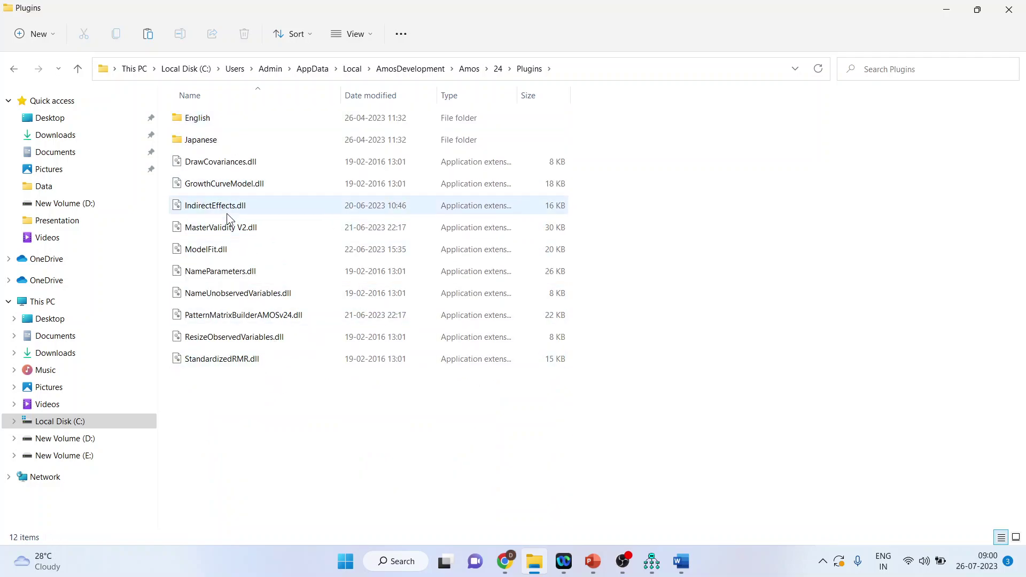
mouse_move(229, 210)
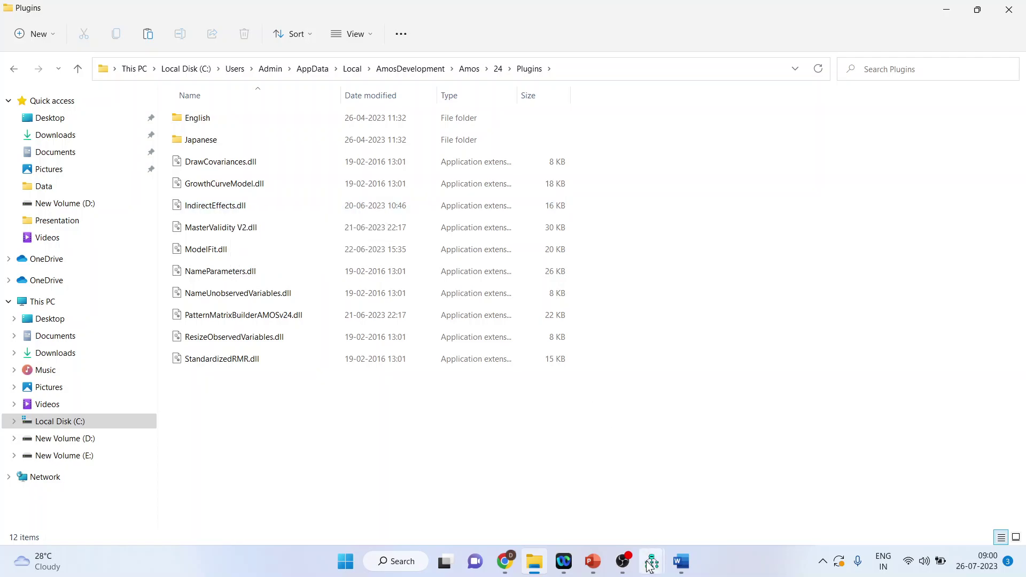
Step: Switch to the Amos window with the serial mediation model and run the Indirect Effects plugin
mouse_move(651, 561)
left_click(607, 512)
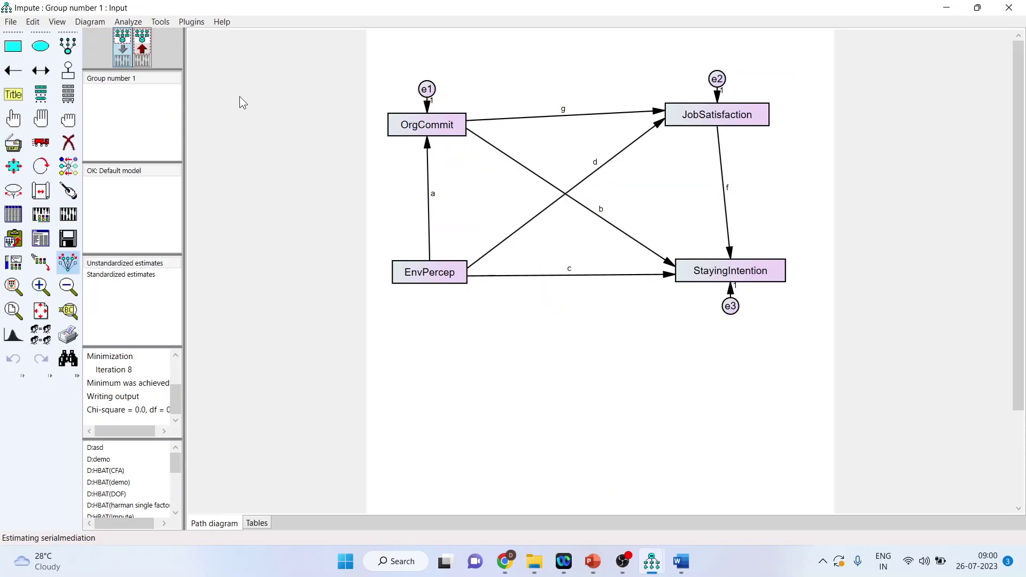
left_click(201, 22)
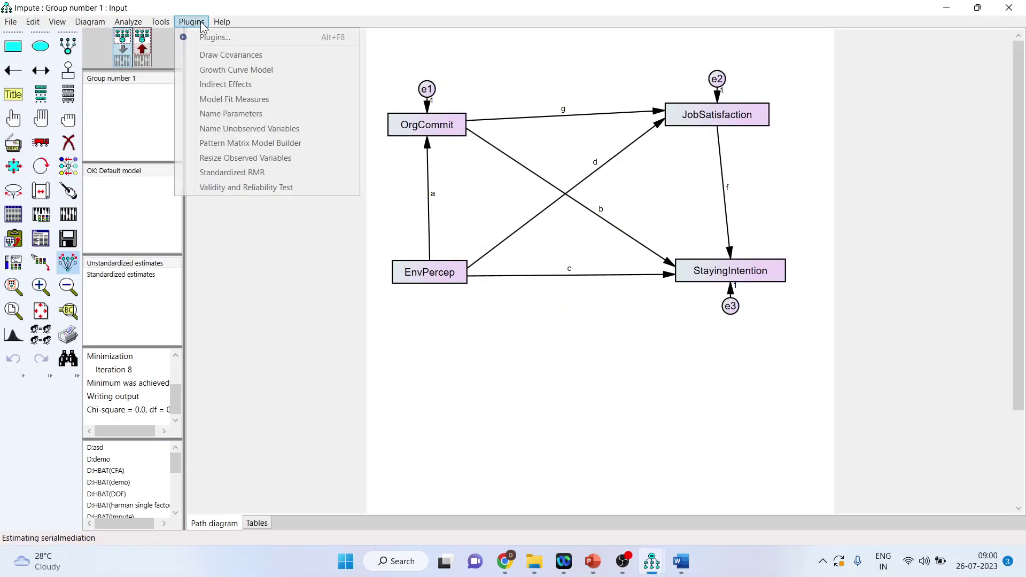
left_click(233, 87)
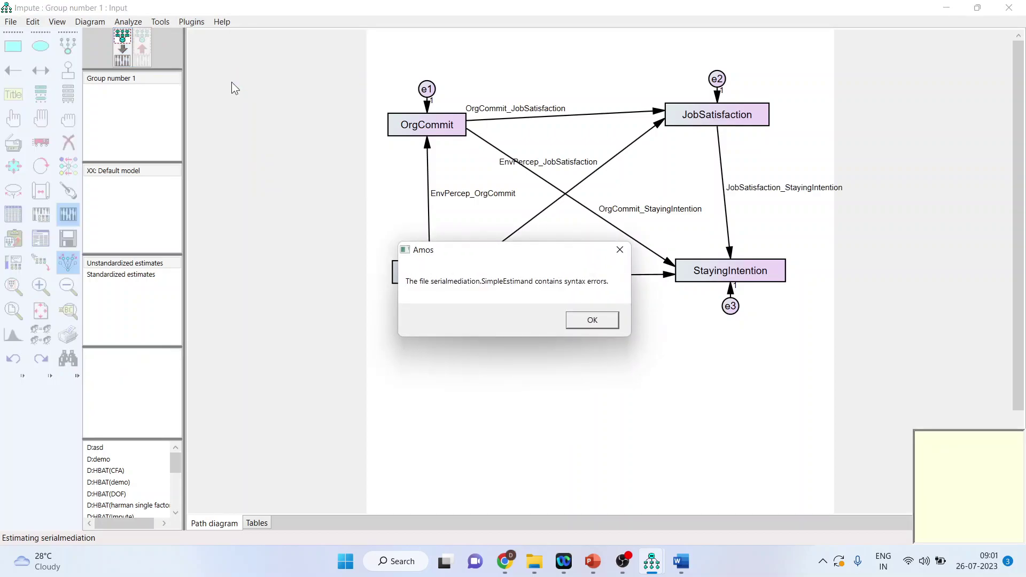
Step: In the PowerPoint slide show, jump to slide 22 with the Indirect Effects table, examine it and advance to the closing slide
key("g")
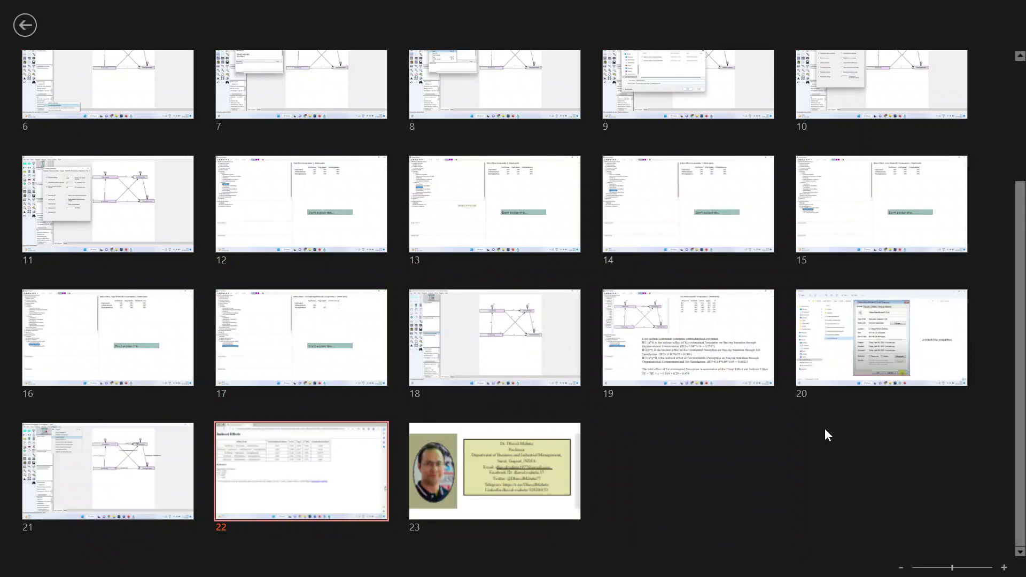
left_click(281, 459)
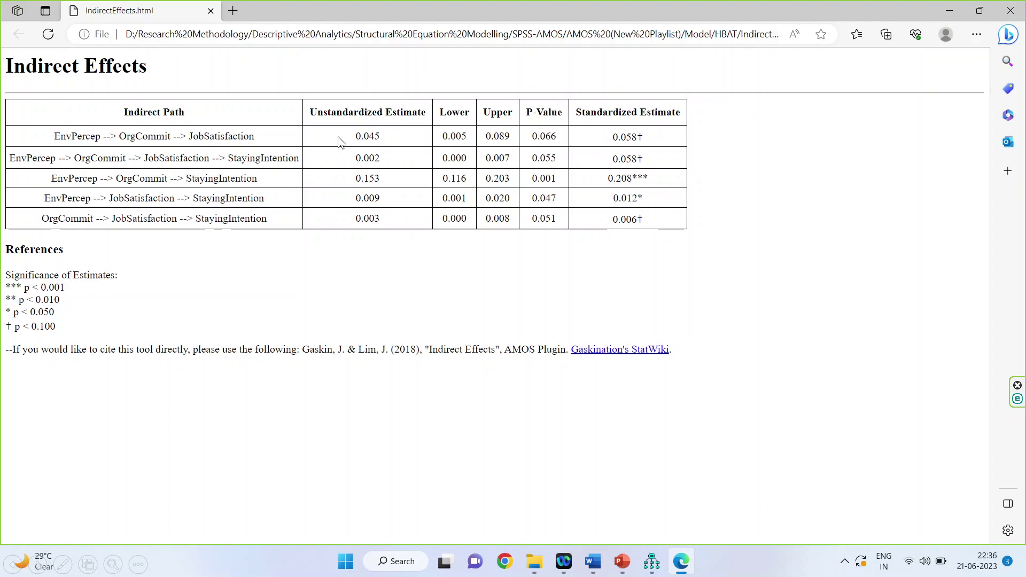
left_click(623, 564)
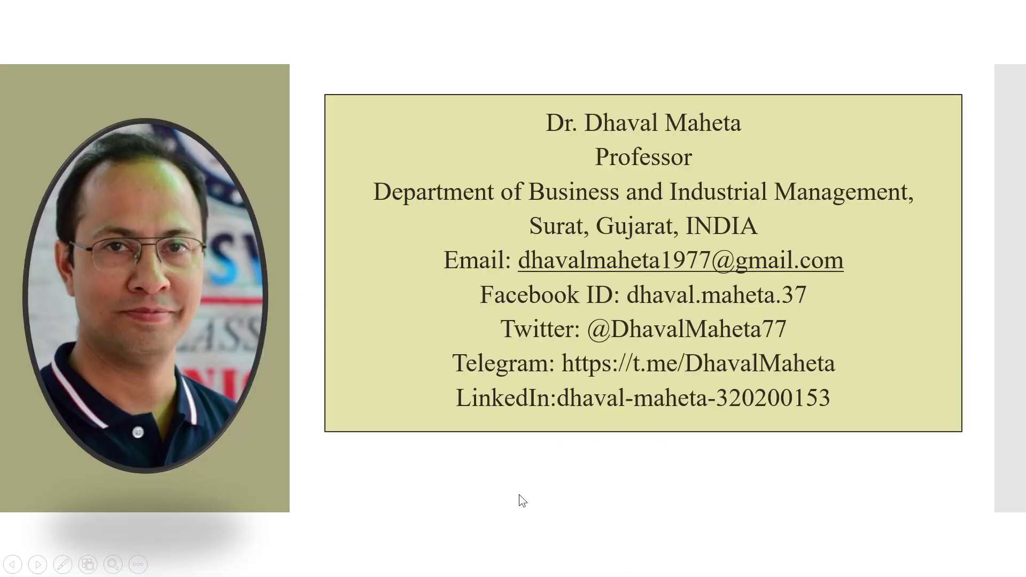